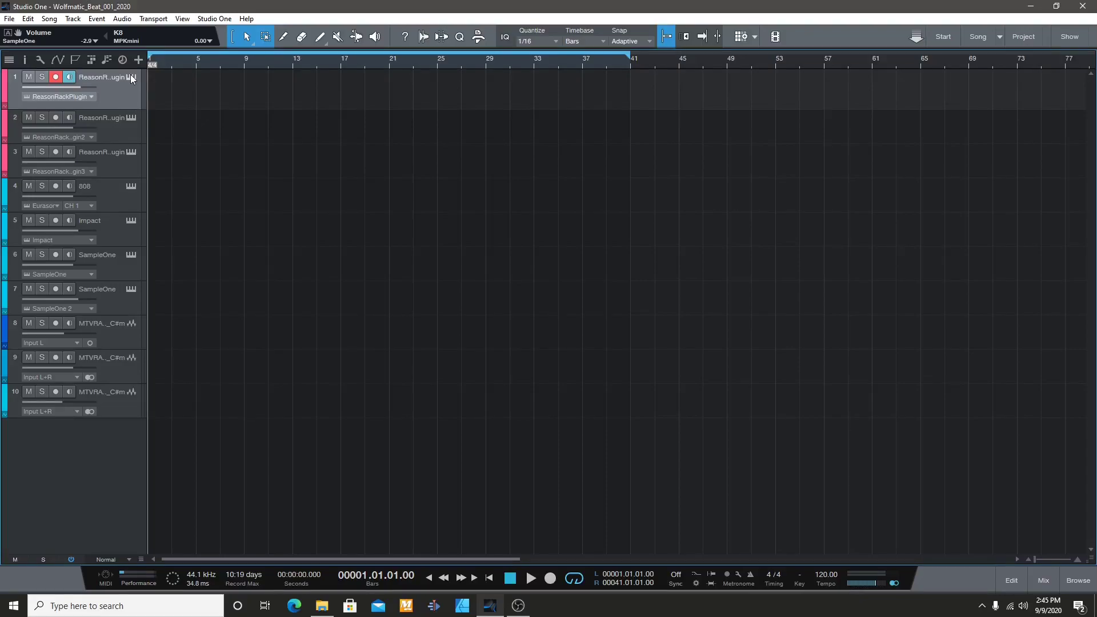
- Open the first track's Reason Rack Plugin to examine its Guitarnomics patch, and close the instrument window
{"action": "left_click", "coordinate": [130, 77]}
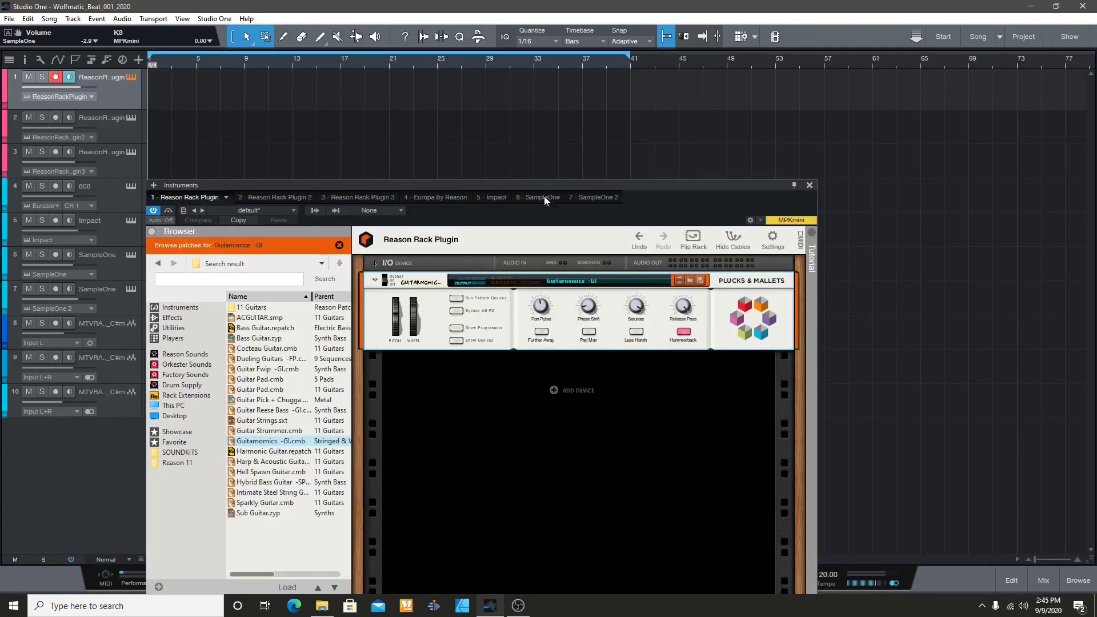
{"action": "left_click_drag", "start_coordinate": [529, 187], "coordinate": [465, 83]}
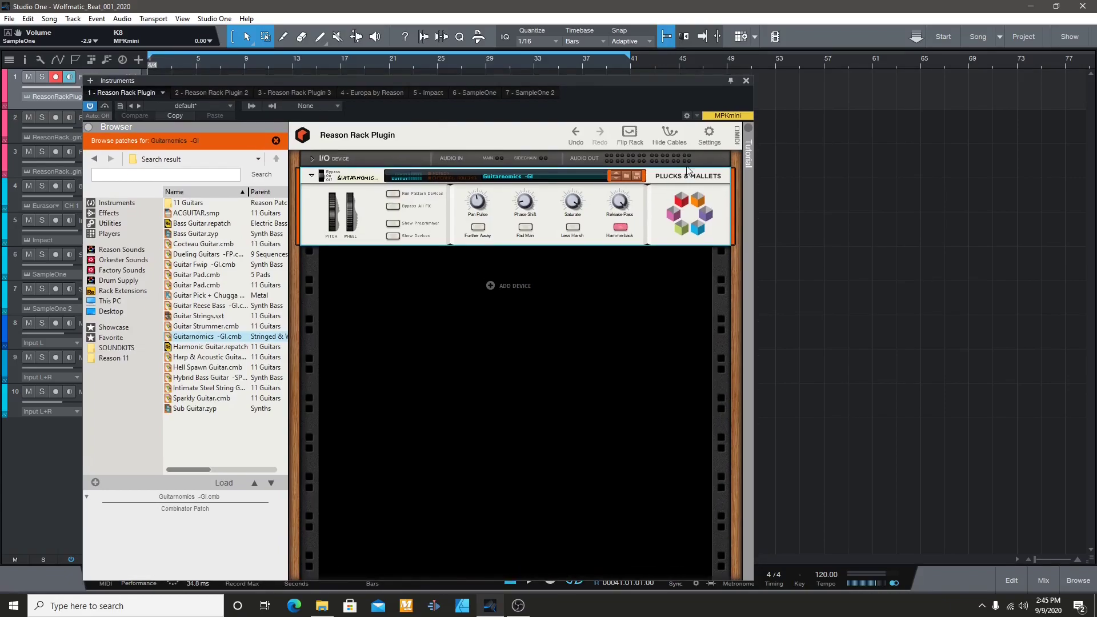
{"action": "left_click", "coordinate": [746, 82]}
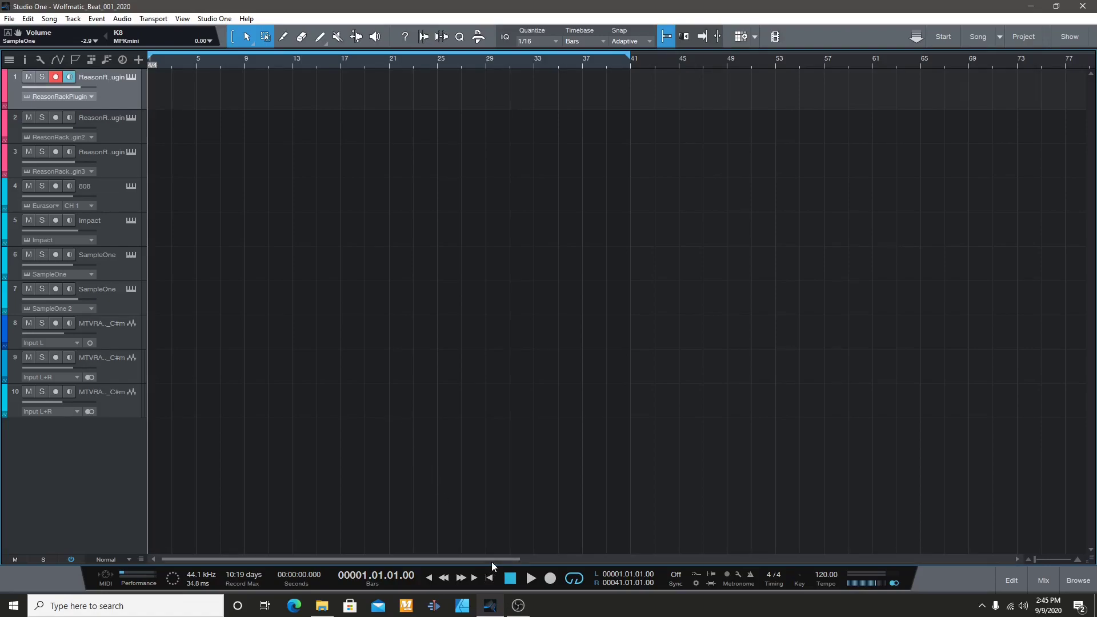
- Play the first track's chords and examine its RoomReverb dampness, tail length and predelay in an enlarged mixer, and close the mixer
{"action": "left_click_drag", "start_coordinate": [492, 558], "coordinate": [496, 560]}
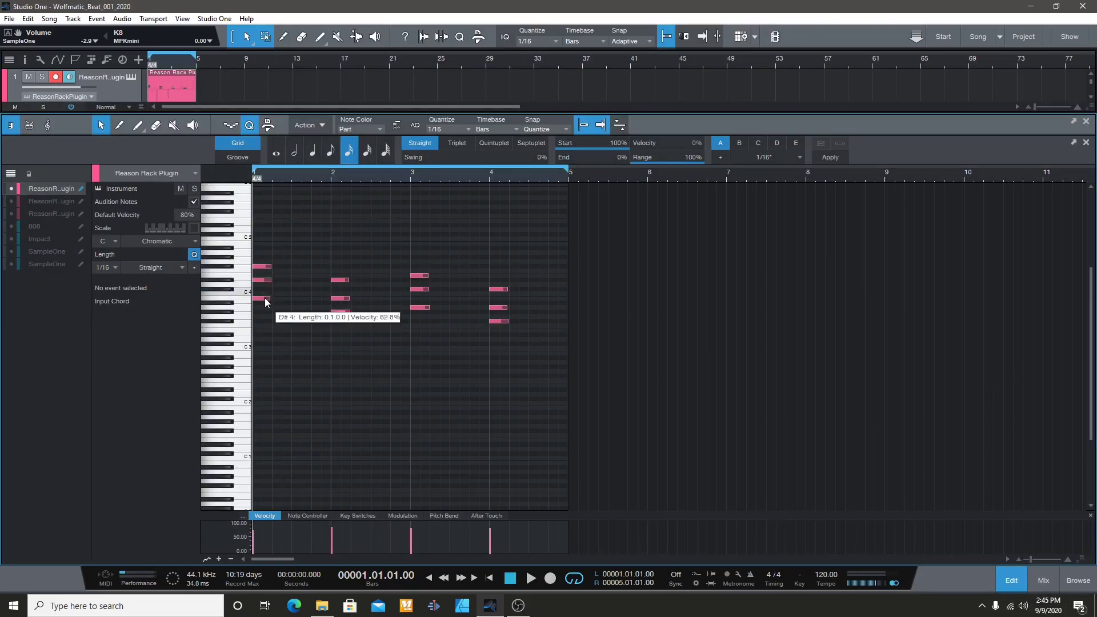
{"action": "key", "text": "space"}
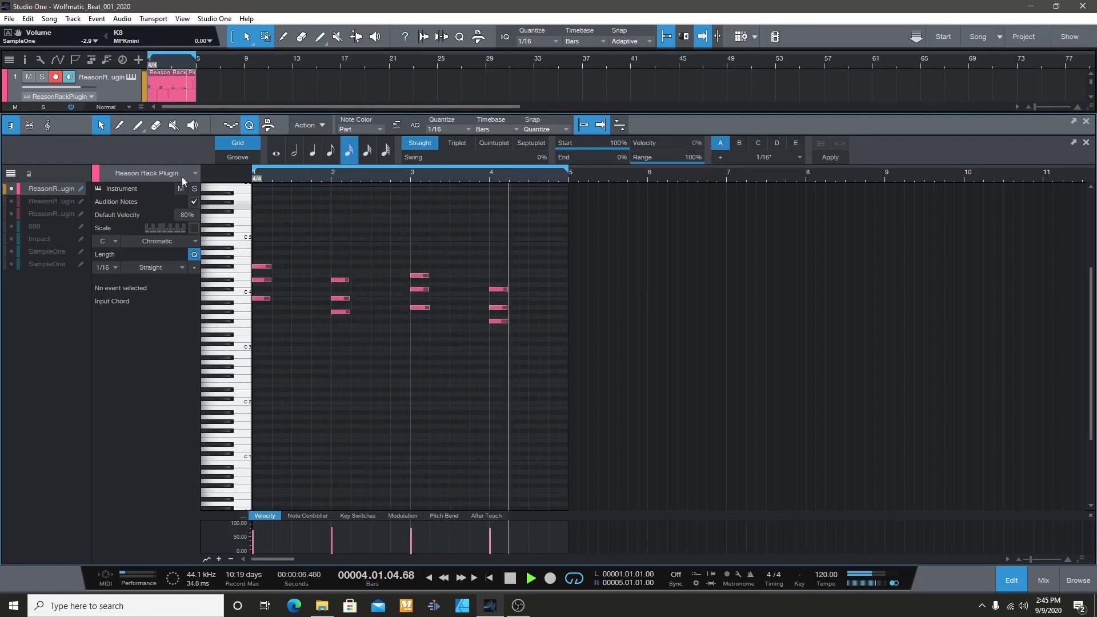
{"action": "left_click", "coordinate": [1043, 581]}
{"action": "left_click_drag", "start_coordinate": [317, 314], "coordinate": [341, 204]}
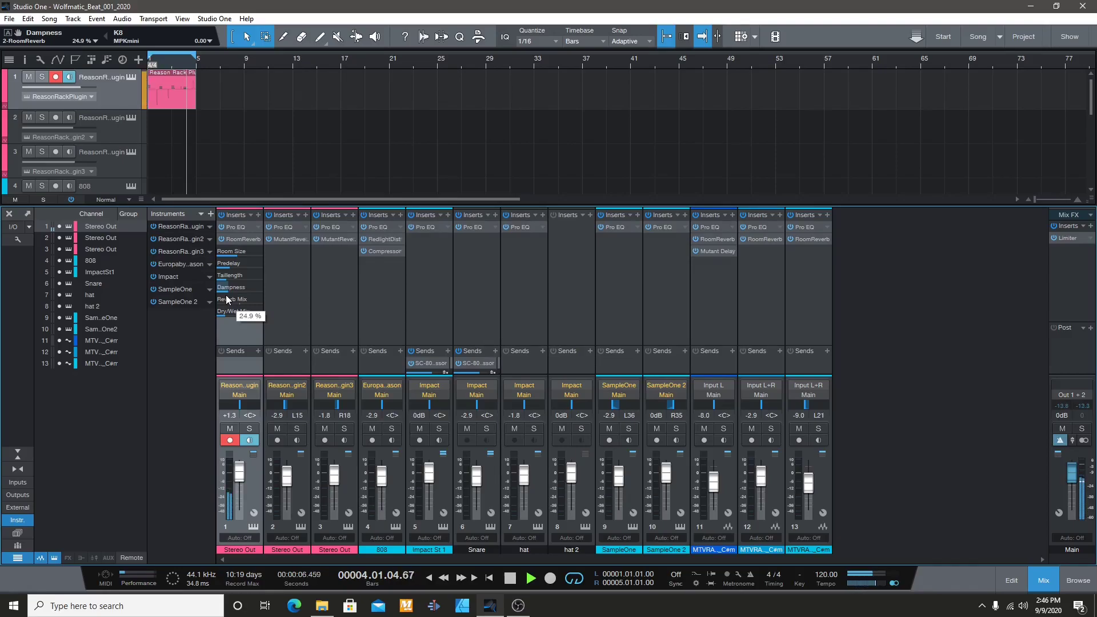
{"action": "left_click_drag", "start_coordinate": [228, 299], "coordinate": [225, 281]}
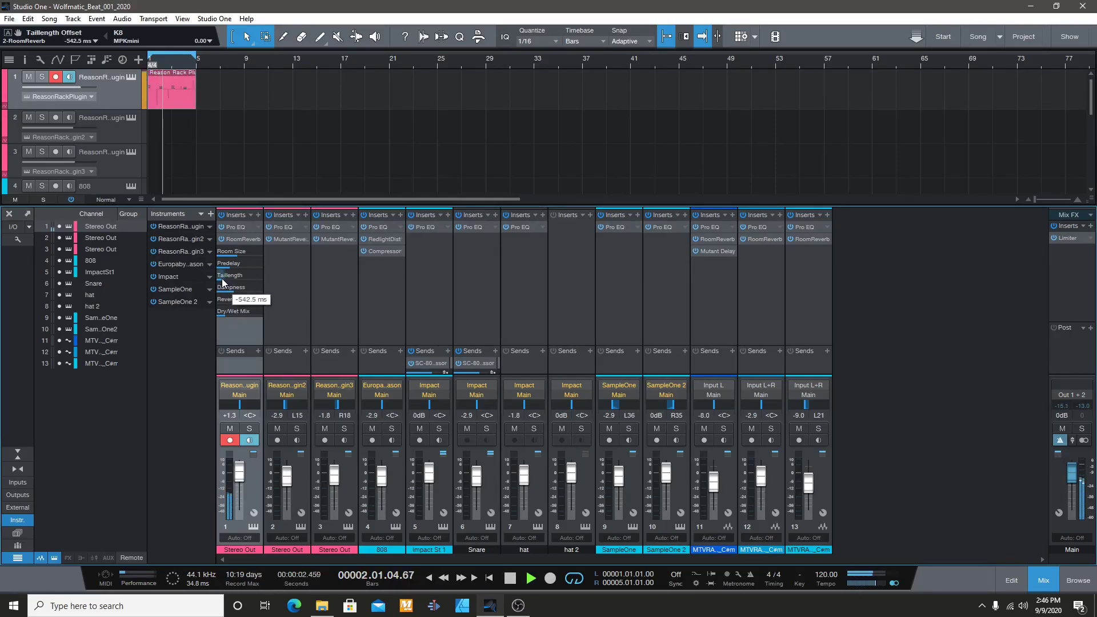
{"action": "mouse_move", "coordinate": [222, 273]}
{"action": "left_mouse_down"}
{"action": "mouse_move", "coordinate": [242, 269]}
{"action": "mouse_move", "coordinate": [227, 276]}
{"action": "left_mouse_up"}
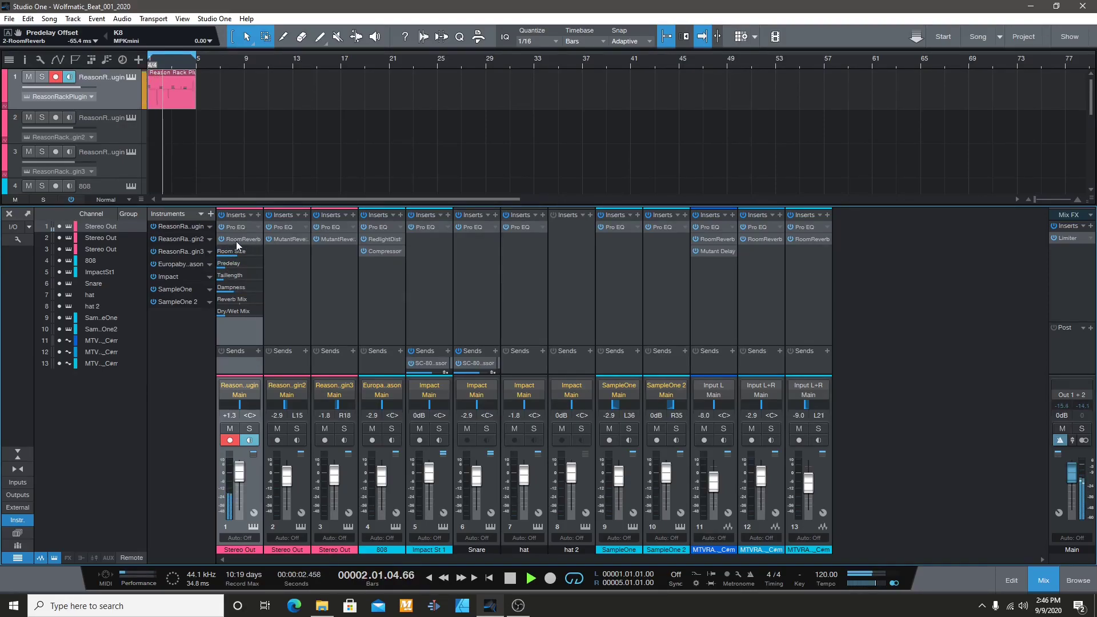
{"action": "key", "text": "F3"}
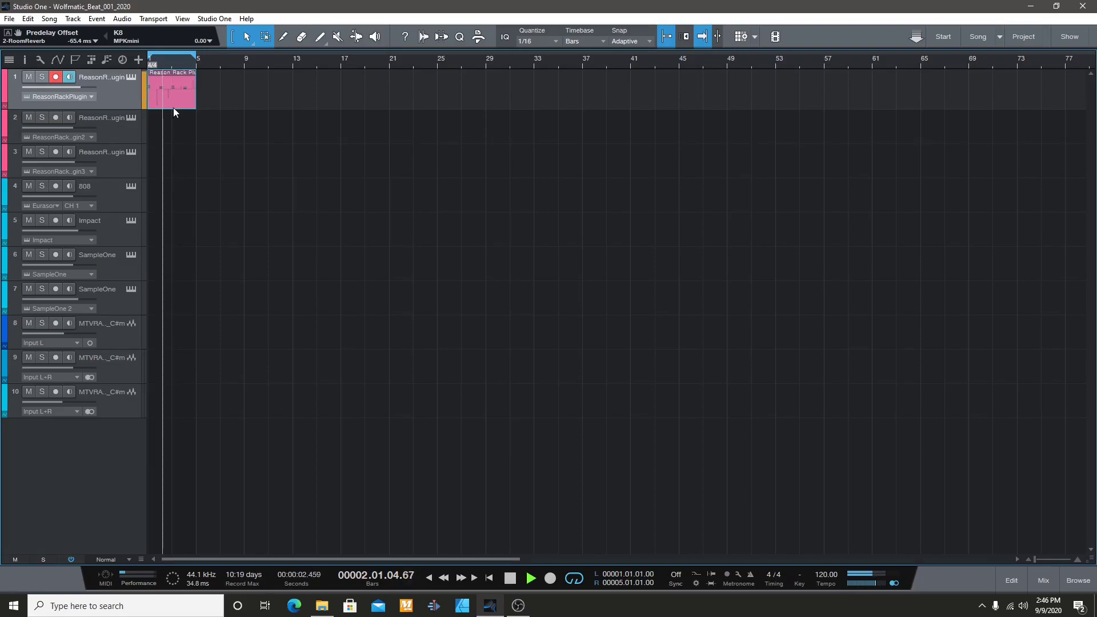
- Stop playback and create an empty four-bar part on the second Reason Rack Plugin track, directly beneath the chord part
{"action": "scroll", "coordinate": [153, 59], "scroll_direction": "up", "scroll_amount": 3}
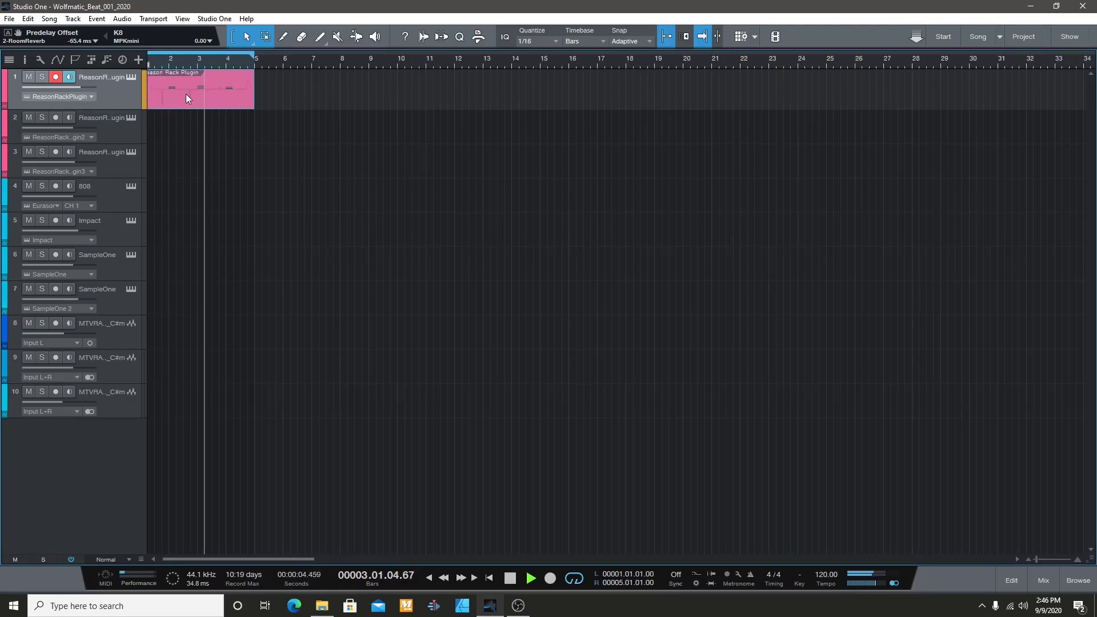
{"action": "key", "text": "space"}
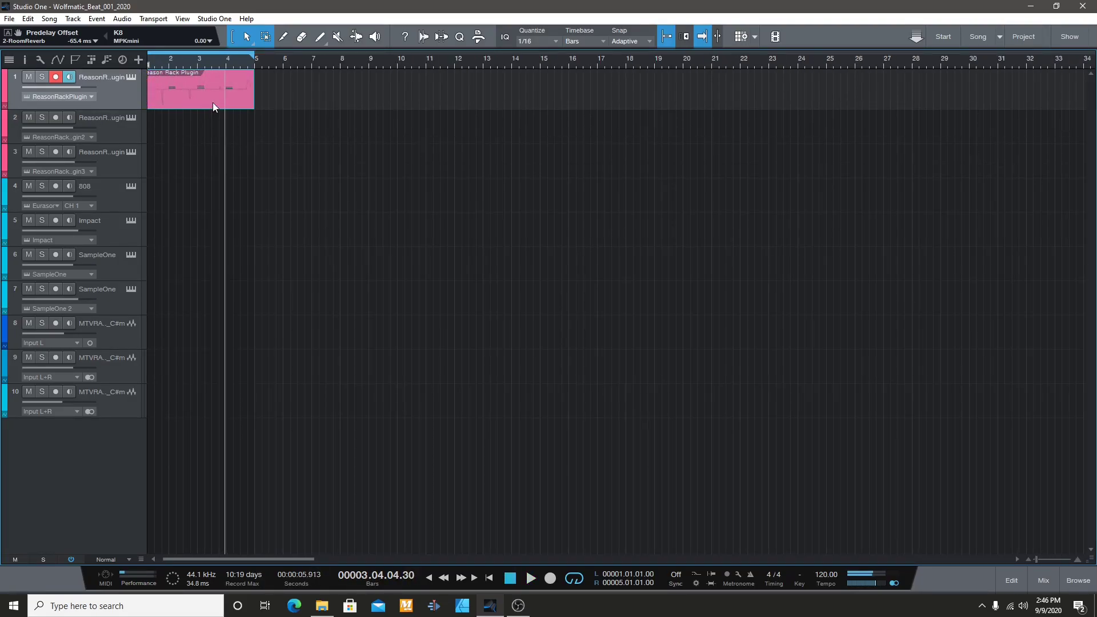
{"action": "key", "text": "d"}
{"action": "key", "text": "Delete"}
{"action": "left_click_drag", "start_coordinate": [207, 100], "coordinate": [156, 137]}
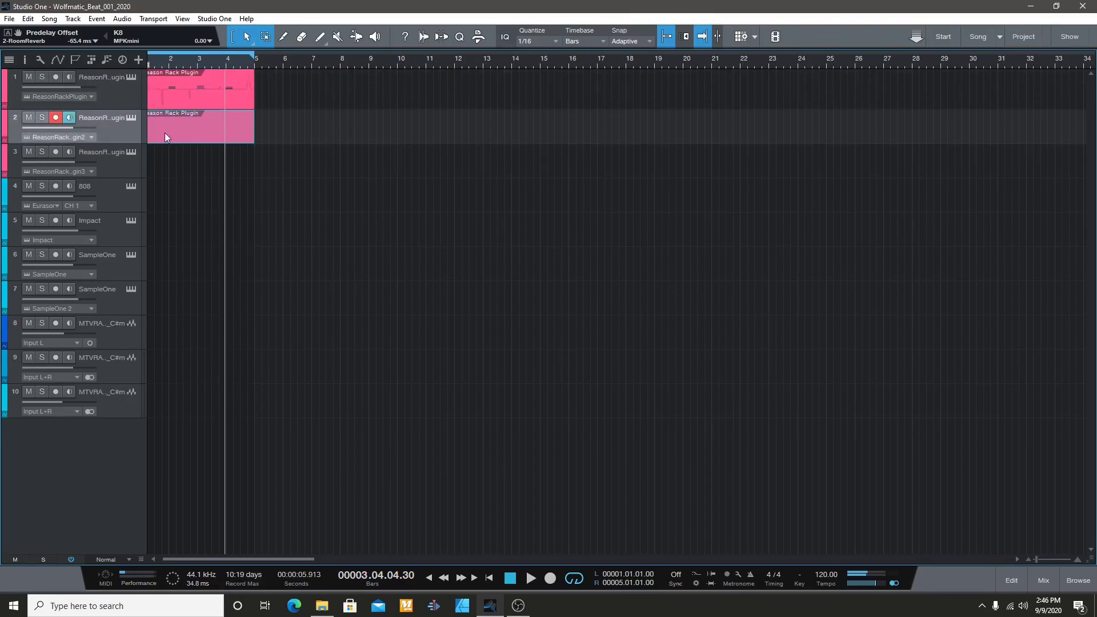
- Write the second track's melody with the first track's chords shown: two-beat notes on each chord's lowest pitch, plus shorter notes between them
{"action": "double_click", "coordinate": [164, 132]}
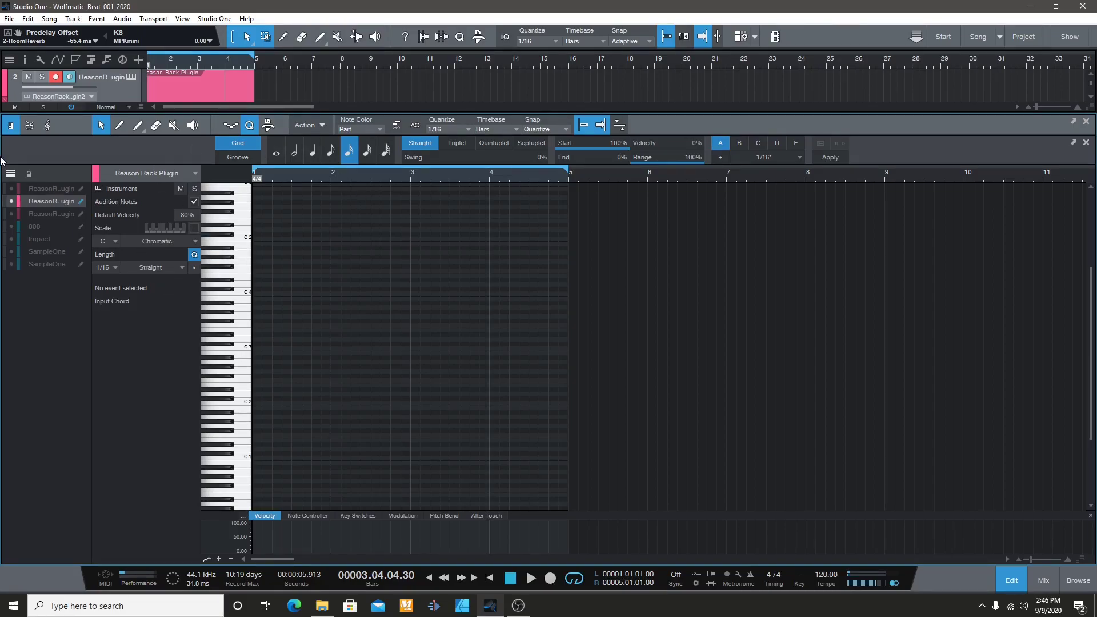
{"action": "left_click", "coordinate": [11, 189]}
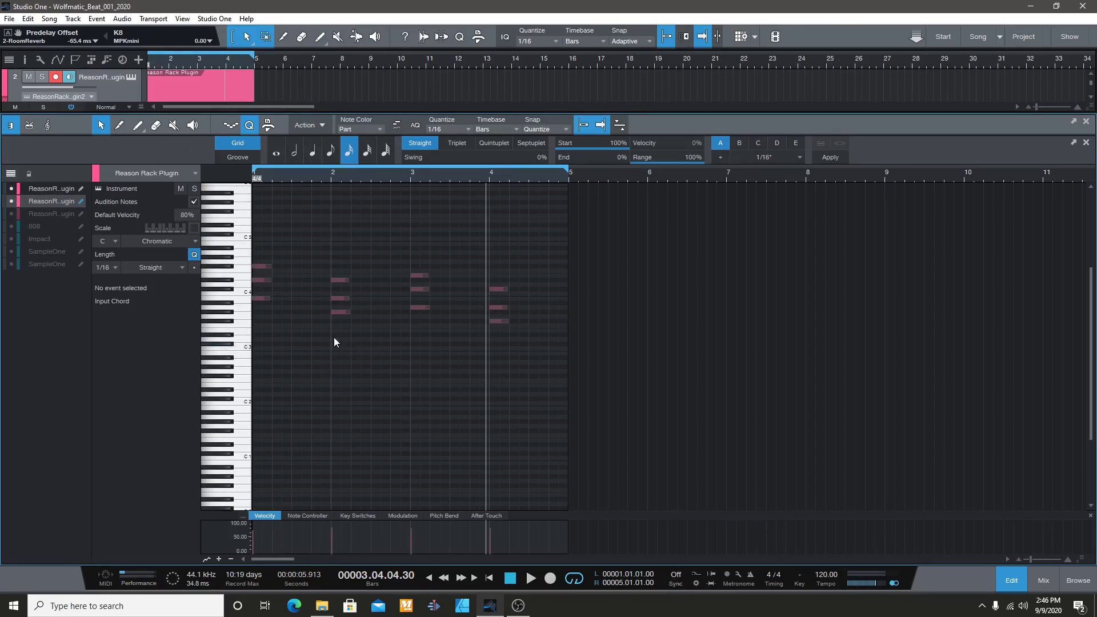
{"action": "double_click", "coordinate": [264, 317]}
{"action": "left_click_drag", "start_coordinate": [278, 319], "coordinate": [509, 323]}
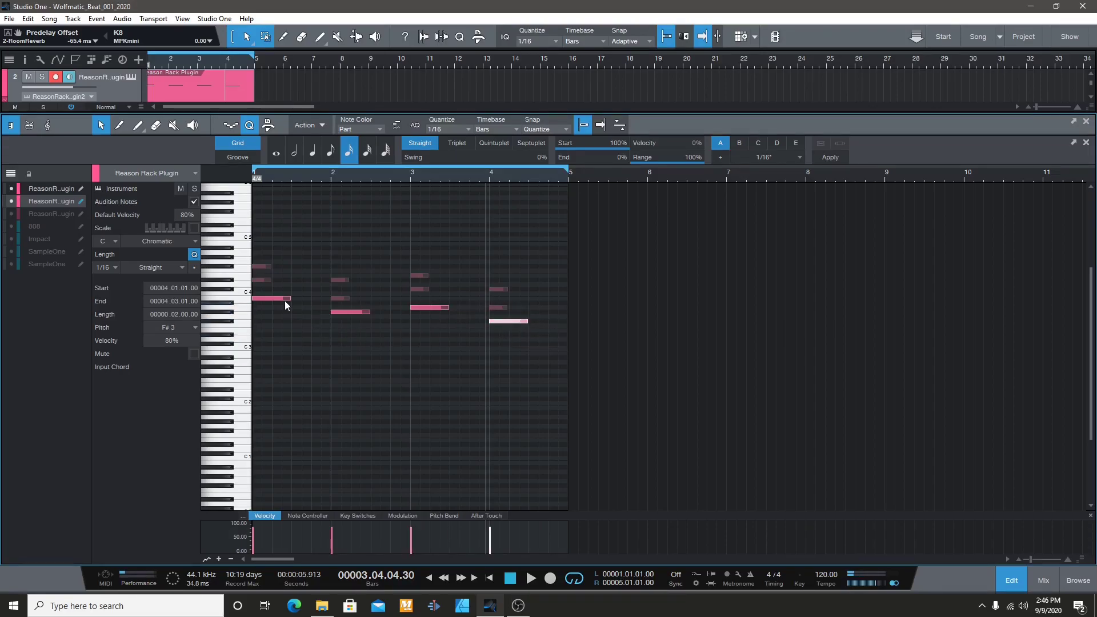
{"action": "left_click", "coordinate": [510, 579]}
{"action": "left_click_drag", "start_coordinate": [287, 301], "coordinate": [308, 279]}
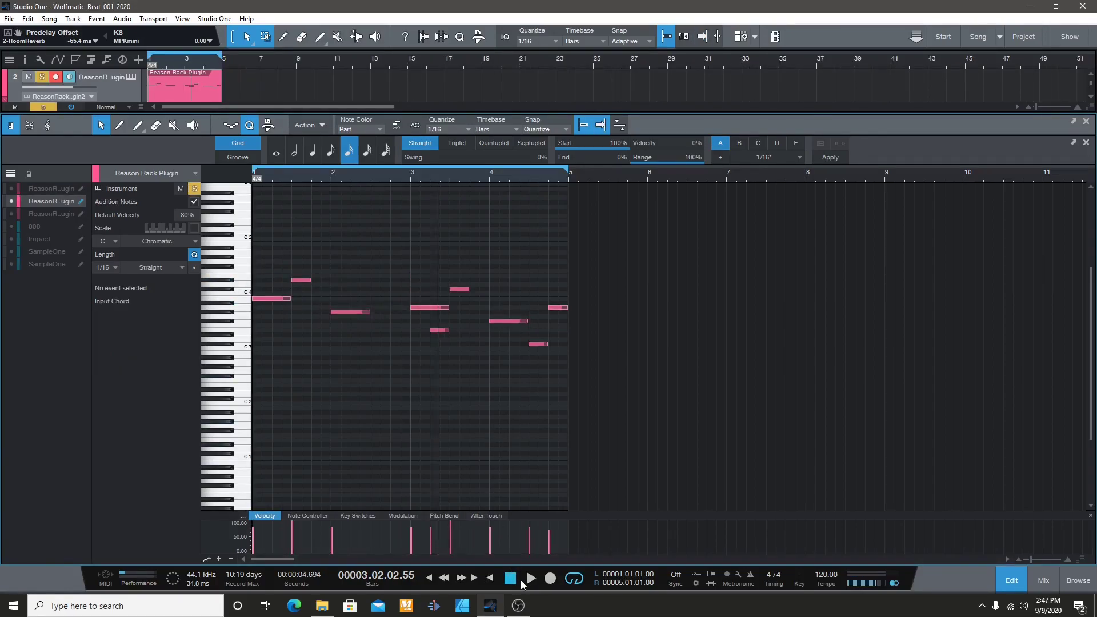
- Listen to the second track's melody in solo from the start, compare it with the chord notes, and add the first track to the solo
{"action": "left_click", "coordinate": [510, 579]}
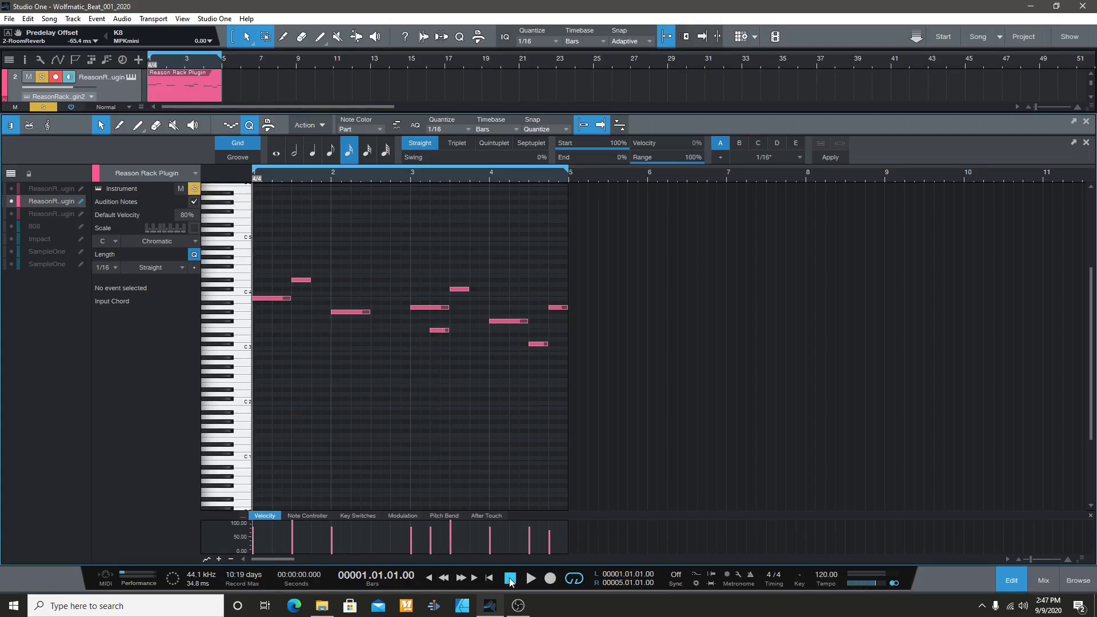
{"action": "key", "text": "space"}
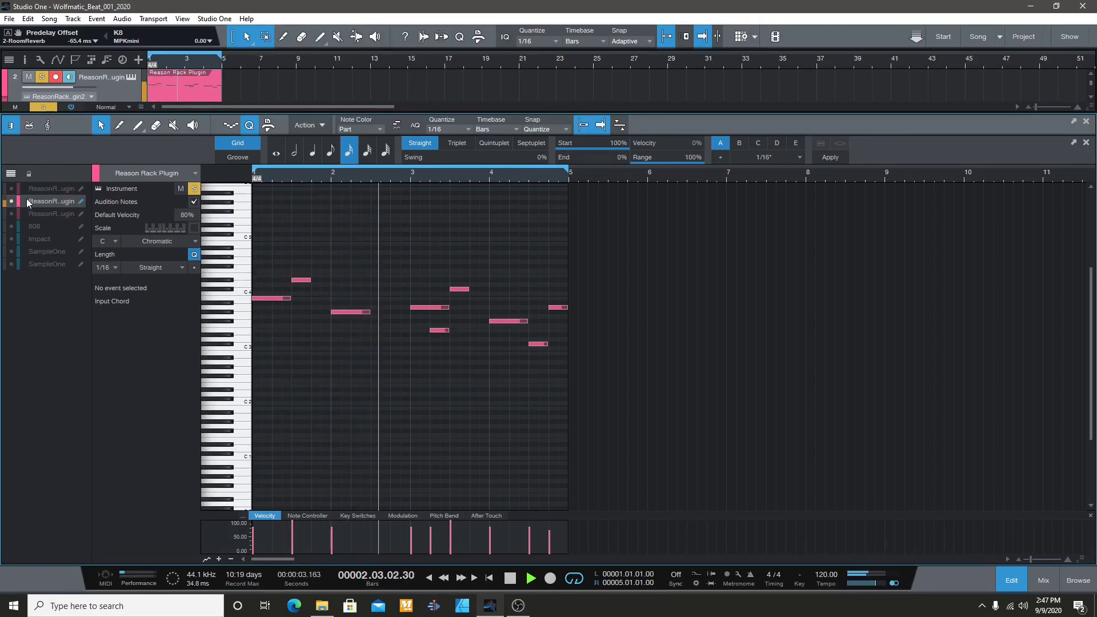
{"action": "left_click", "coordinate": [12, 190]}
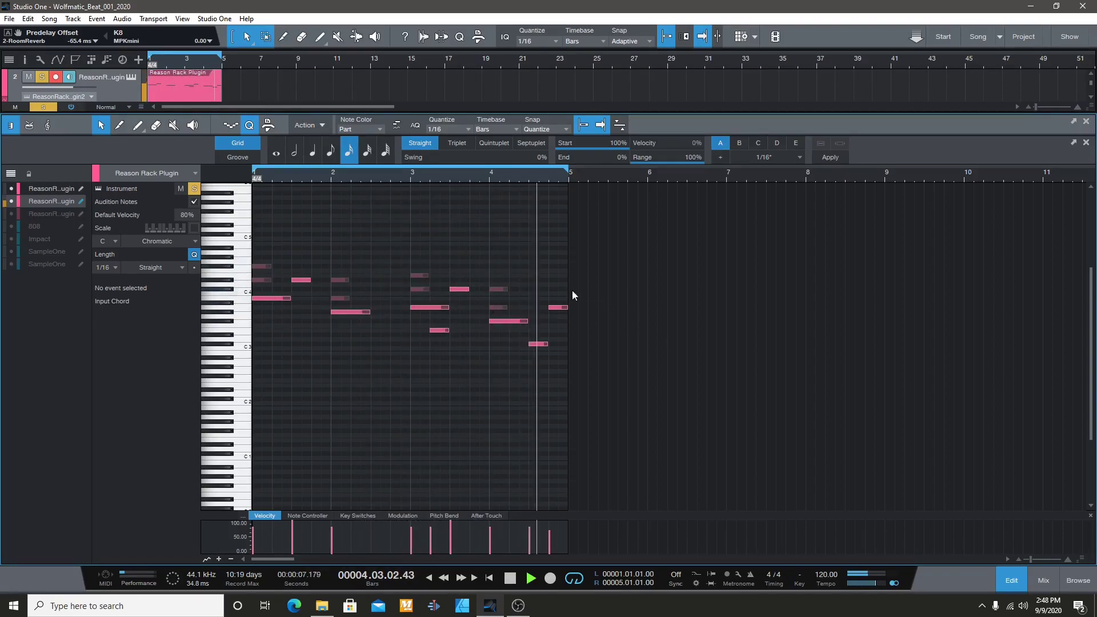
{"action": "left_click", "coordinate": [1010, 578]}
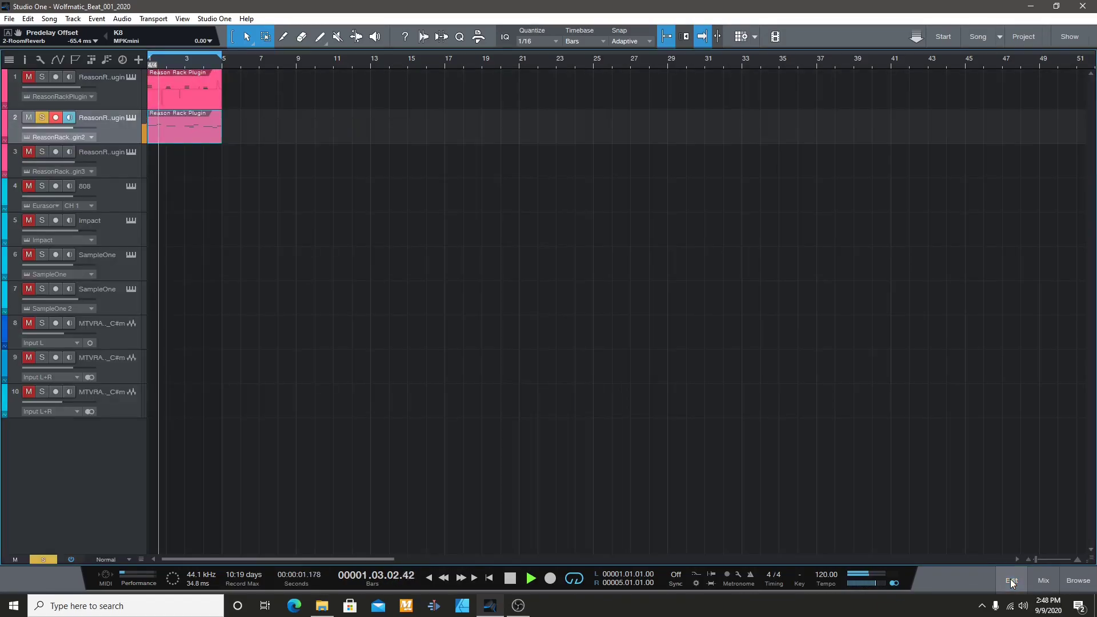
{"action": "left_click", "coordinate": [41, 77]}
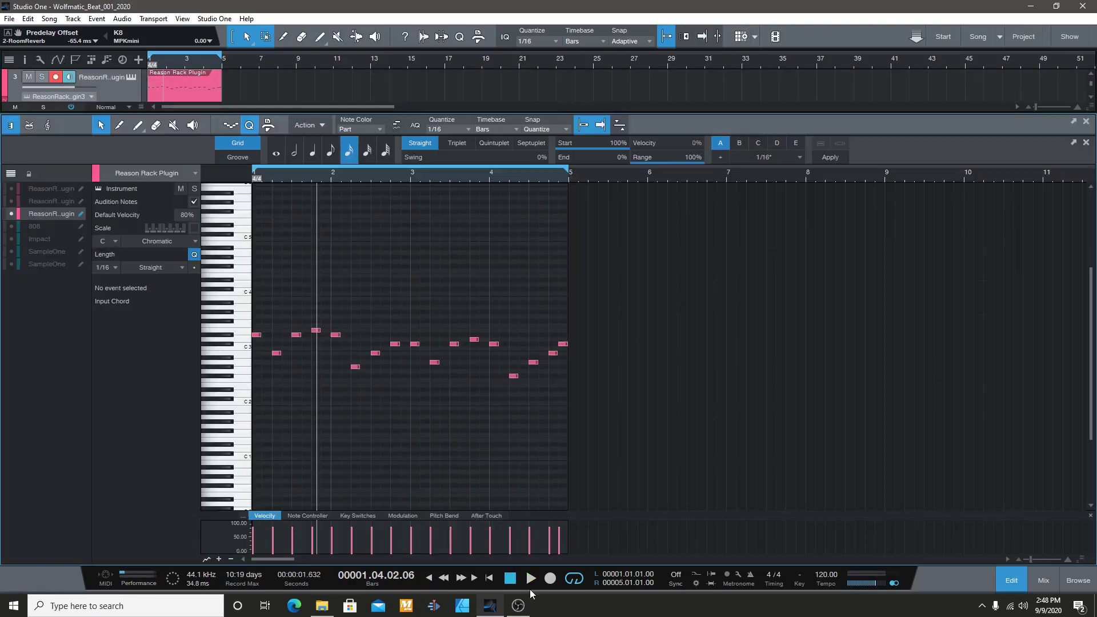
- Examine the third track's SubTractor and Synchronous devices in its Reason Rack Plugin, and listen to its part in solo
{"action": "left_click", "coordinate": [511, 580]}
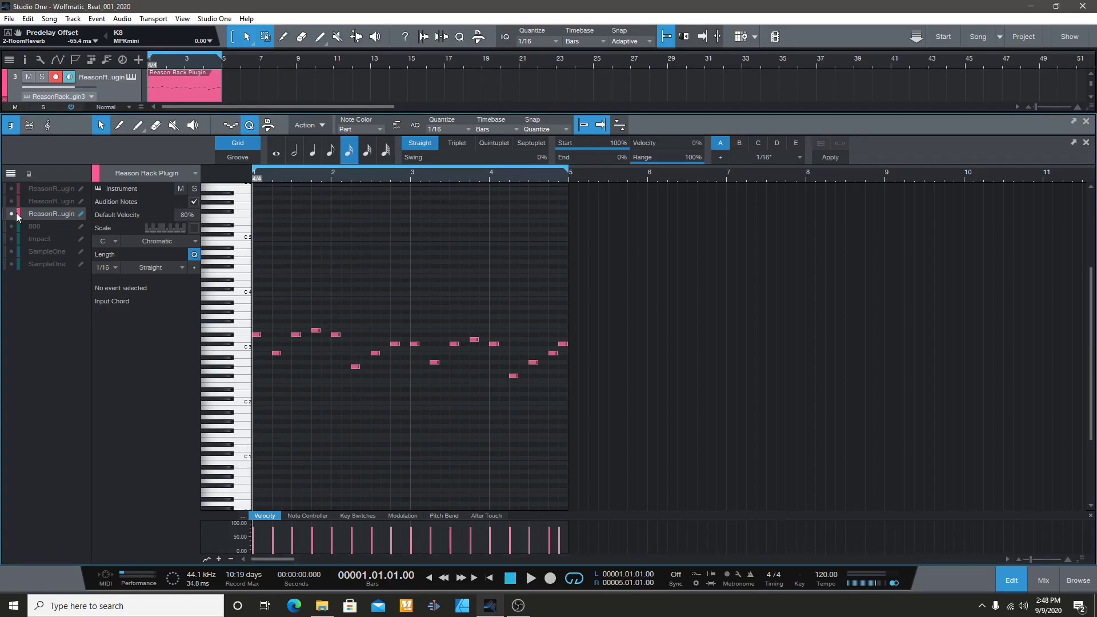
{"action": "left_click", "coordinate": [1010, 589]}
{"action": "left_click", "coordinate": [133, 152]}
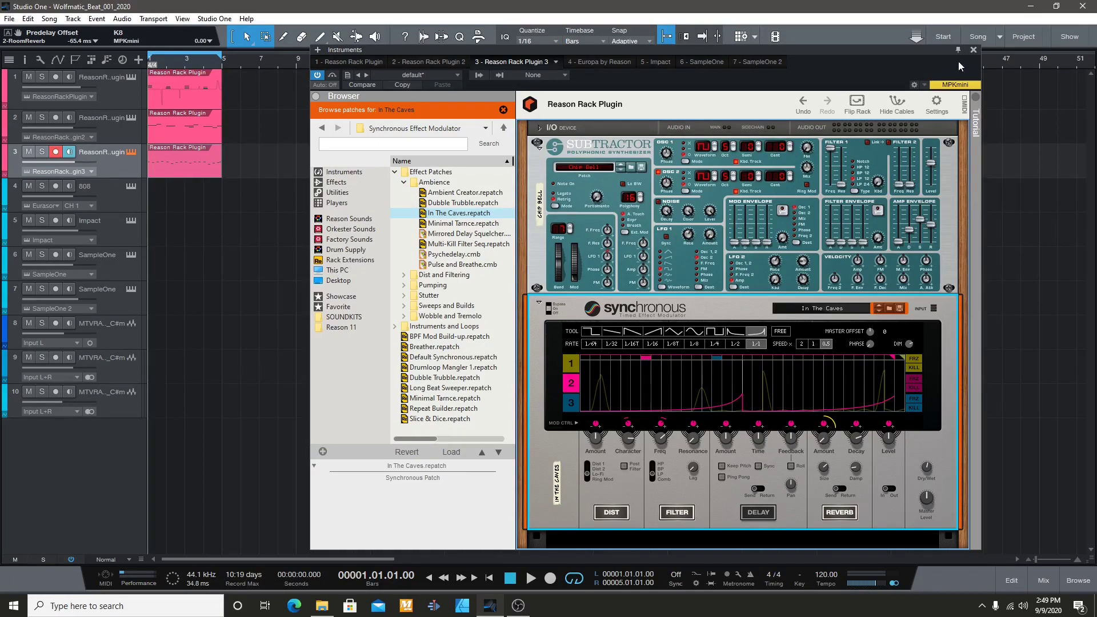
{"action": "left_click", "coordinate": [975, 51]}
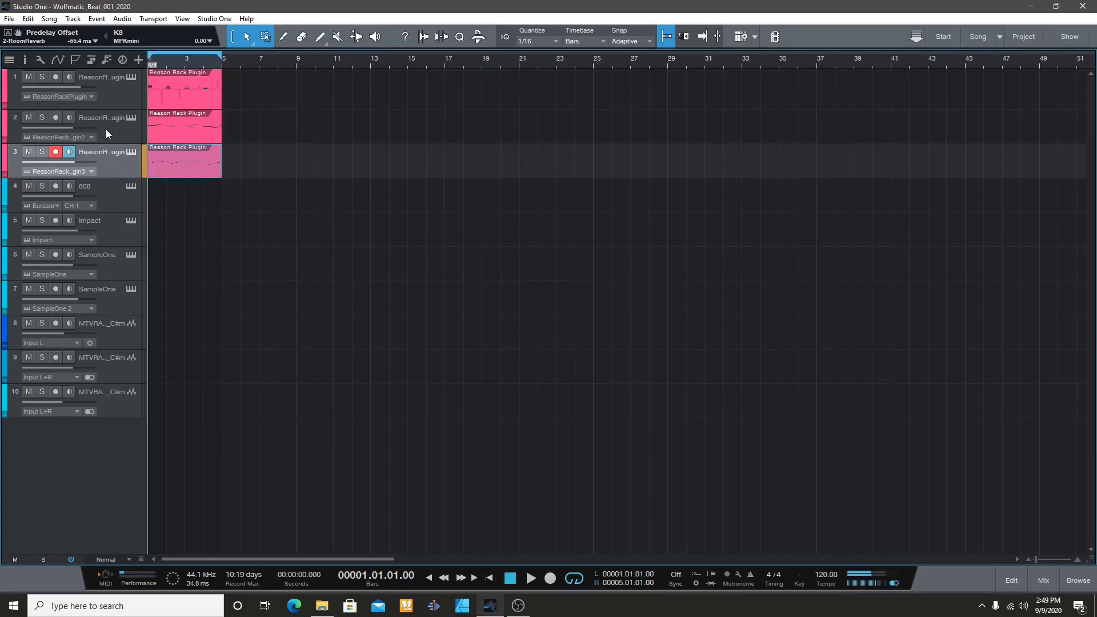
{"action": "left_click", "coordinate": [42, 152]}
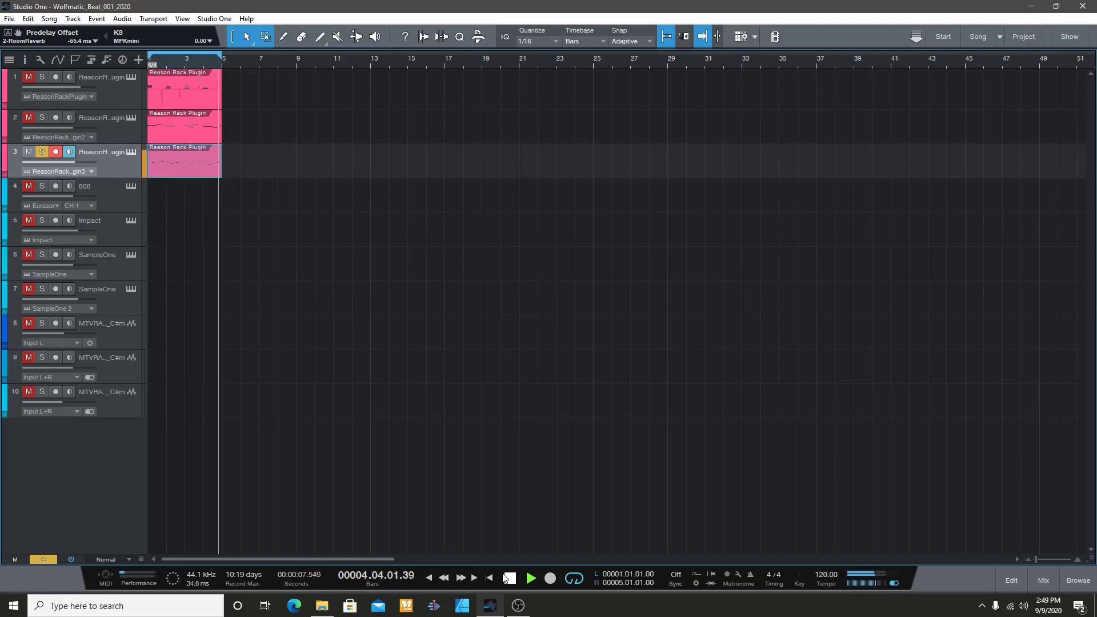
{"action": "left_click", "coordinate": [509, 578]}
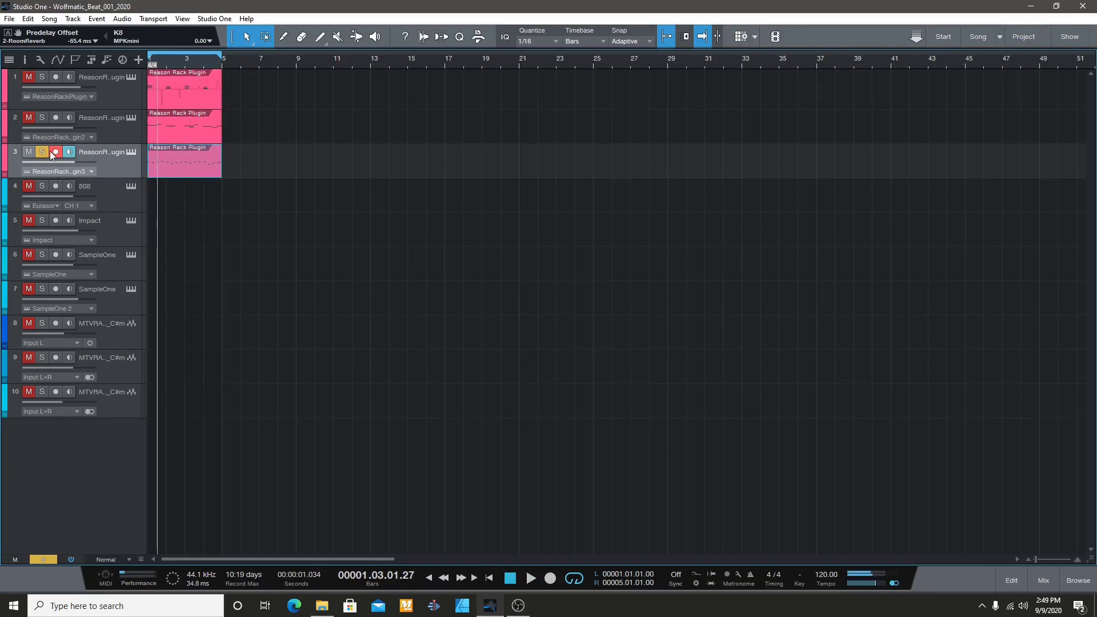
- Try the third track's melody one octave higher against the first track's chord notes, and transpose it back down an octave
{"action": "double_click", "coordinate": [173, 167]}
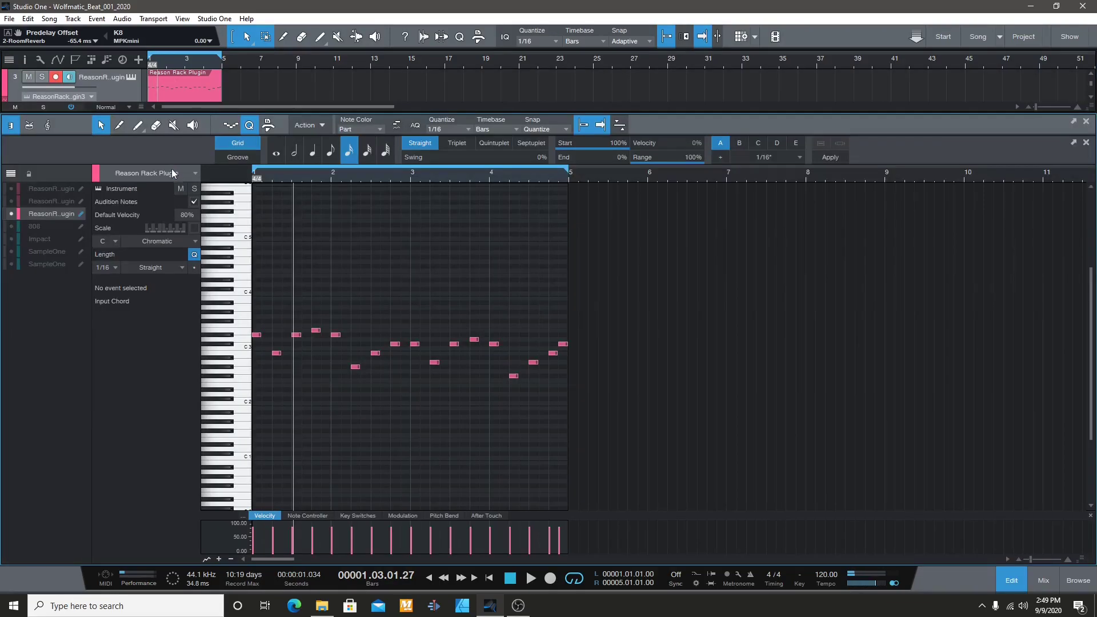
{"action": "left_click", "coordinate": [11, 189]}
{"action": "left_click_drag", "start_coordinate": [602, 302], "coordinate": [193, 419]}
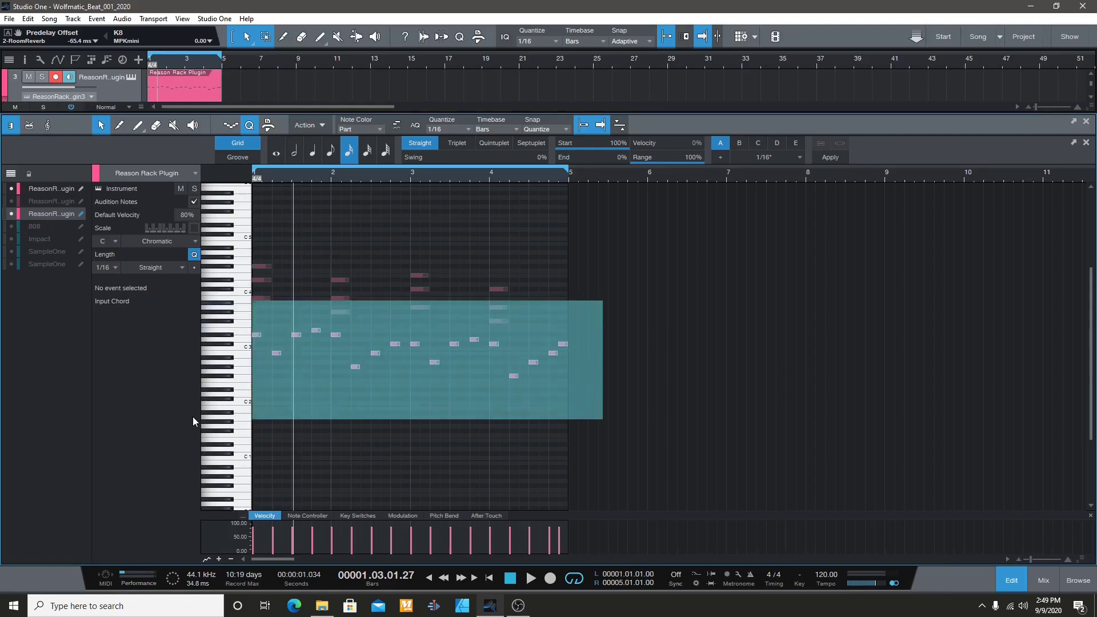
{"action": "key", "text": "shift+Up"}
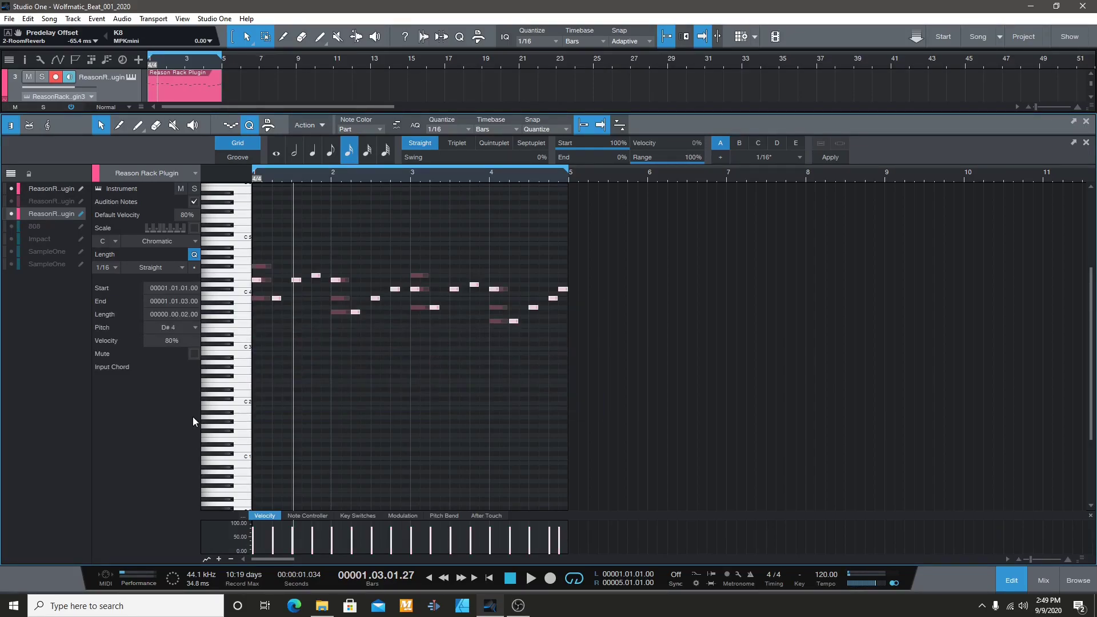
{"action": "key", "text": "space"}
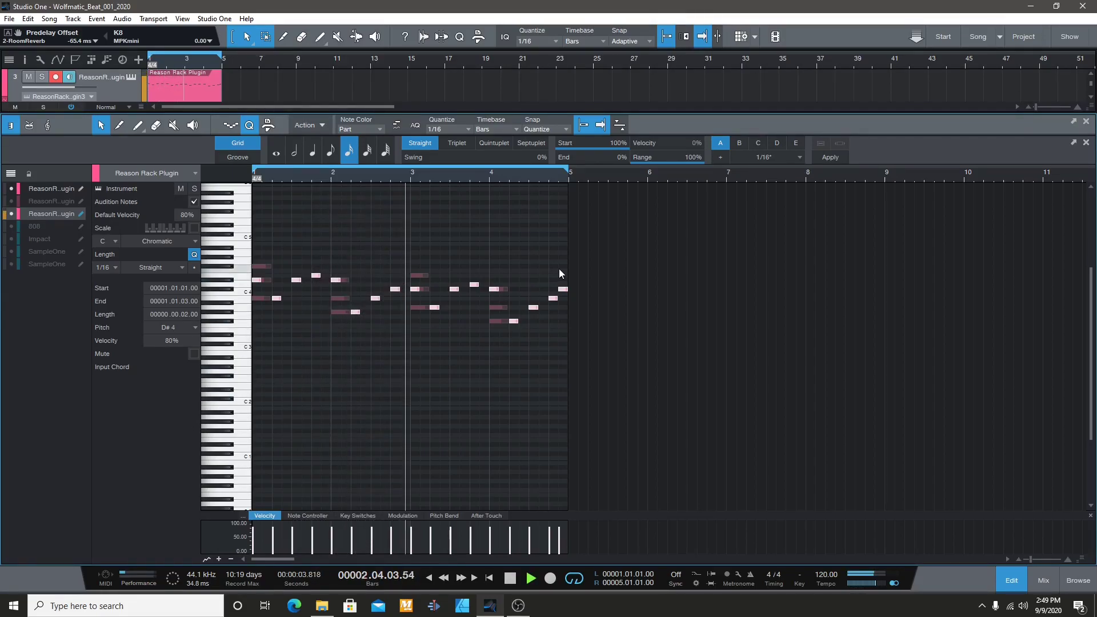
{"action": "key", "text": "space"}
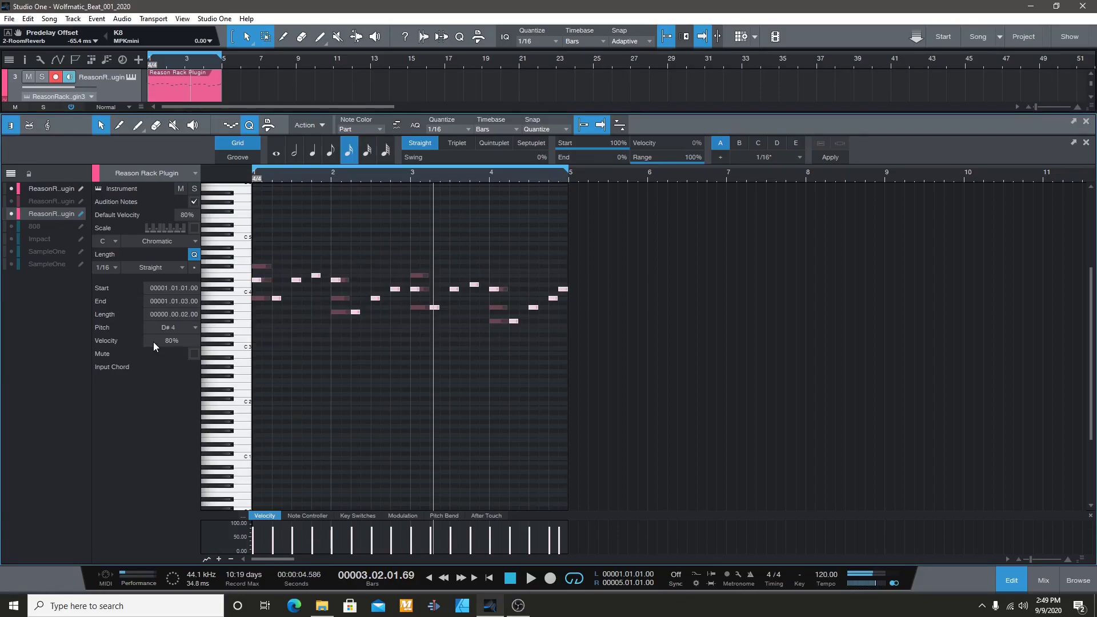
{"action": "key", "text": "shift+Down"}
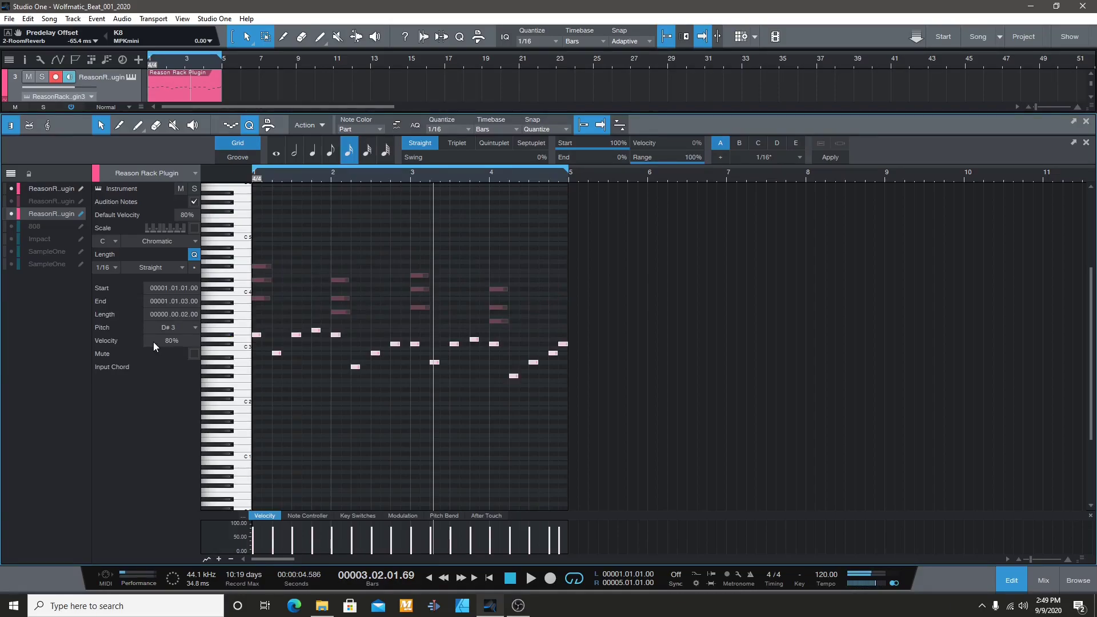
- Listen to the third track's melody together with the other parts from the start of the song, and stop playback
{"action": "left_click", "coordinate": [511, 578]}
{"action": "key", "text": "space"}
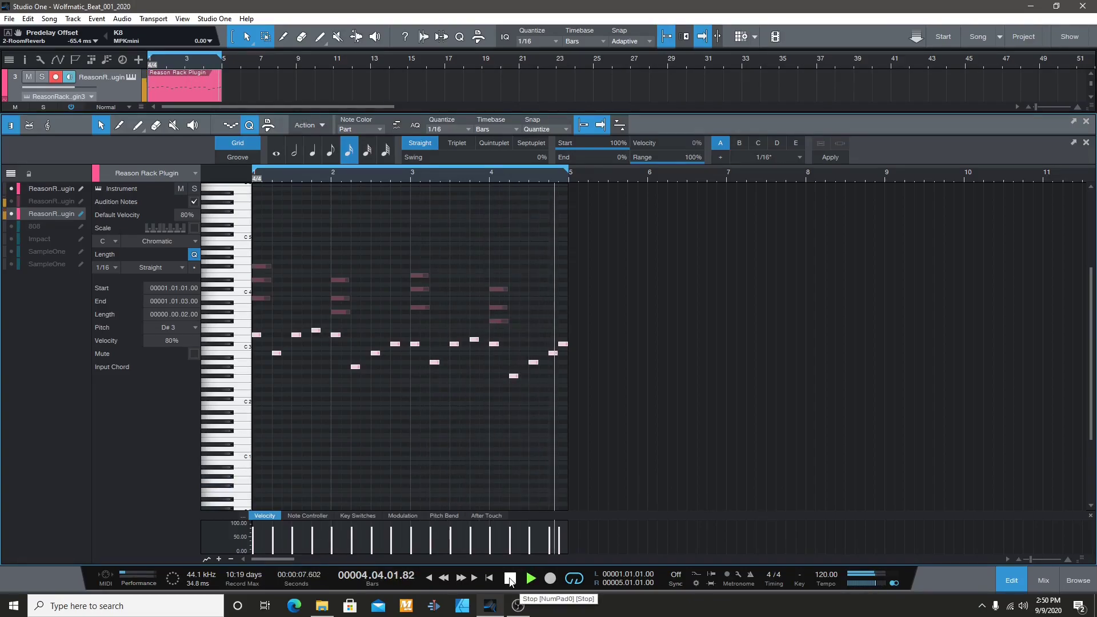
{"action": "left_click", "coordinate": [510, 580]}
- View the Impact track's 64-step drum pattern and return to the arrangement
{"action": "key", "text": "Down"}
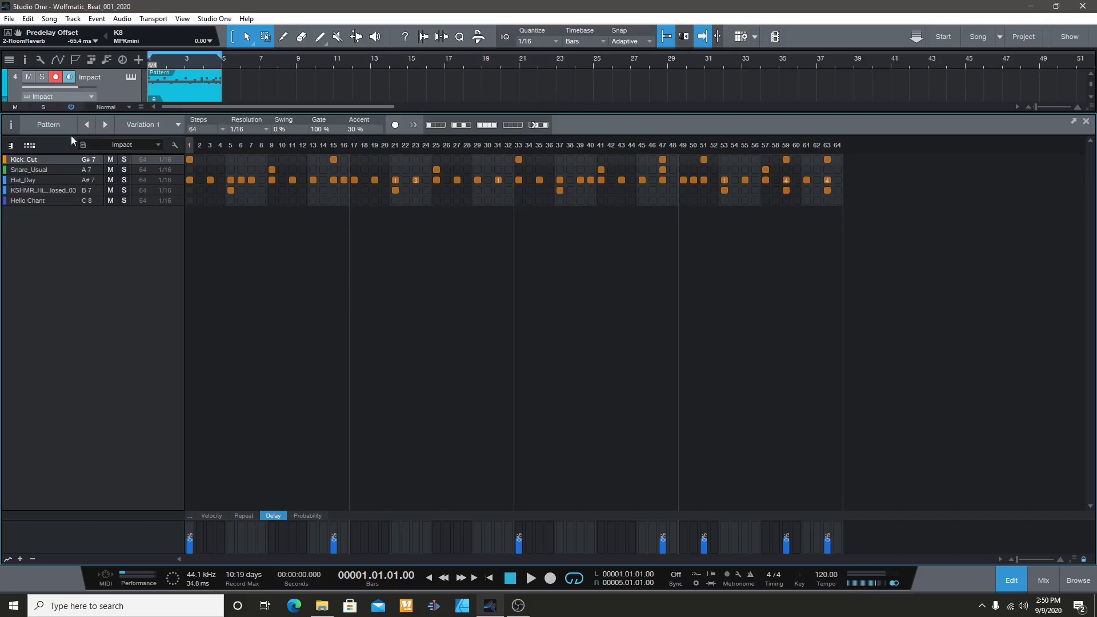
{"action": "left_click", "coordinate": [1002, 571]}
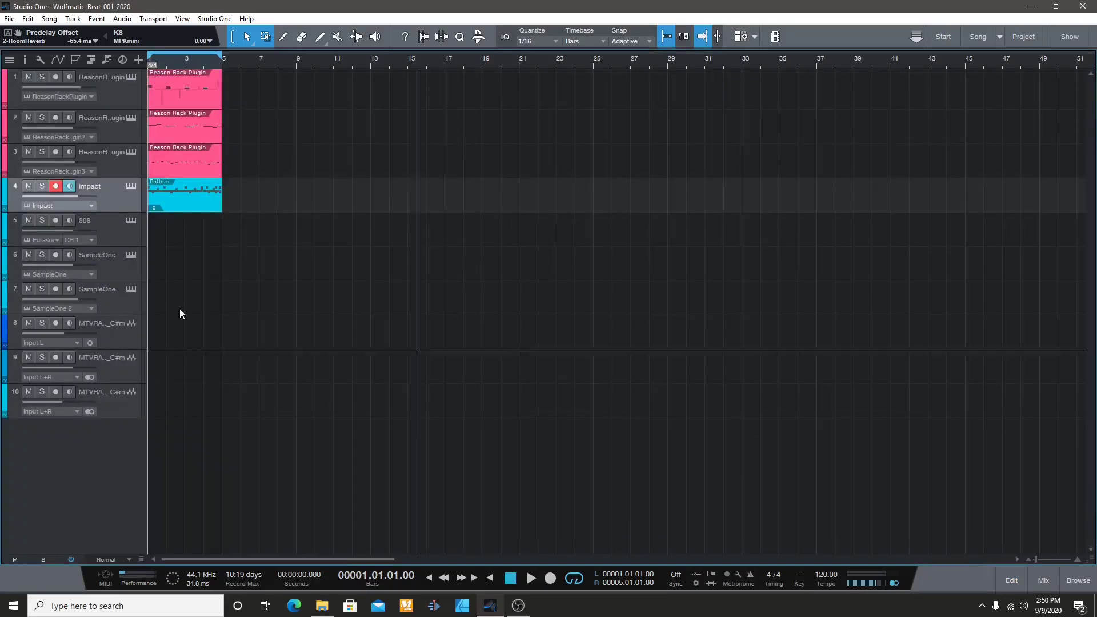
- Solo the Impact track, check the mixer channels, and play its 64-step drum pattern in the pattern editor
{"action": "left_click", "coordinate": [42, 186]}
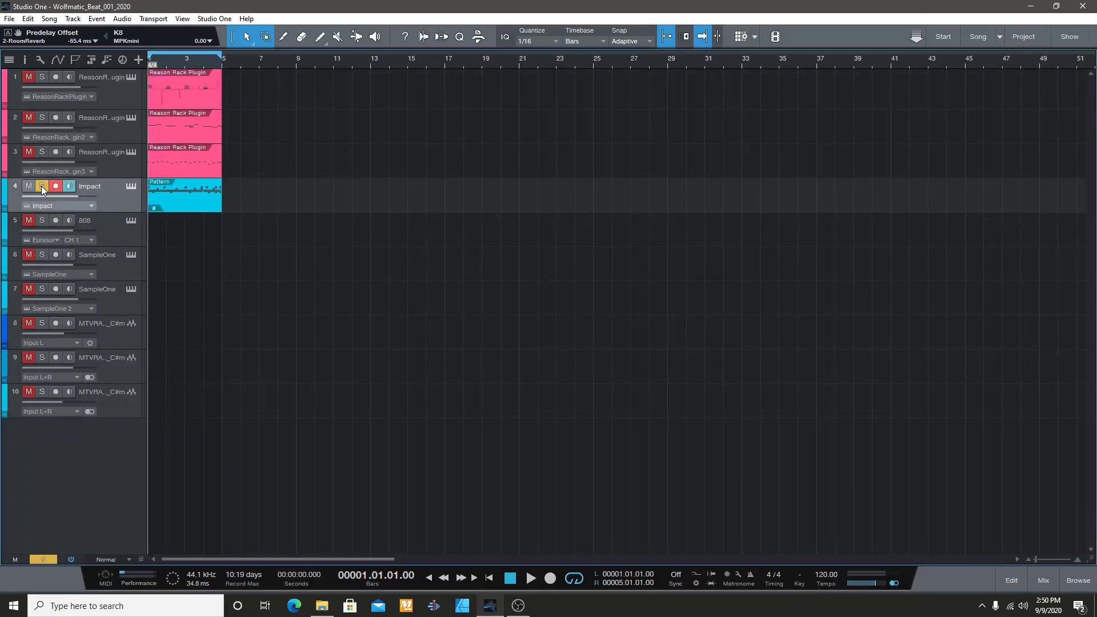
{"action": "left_click", "coordinate": [1045, 582]}
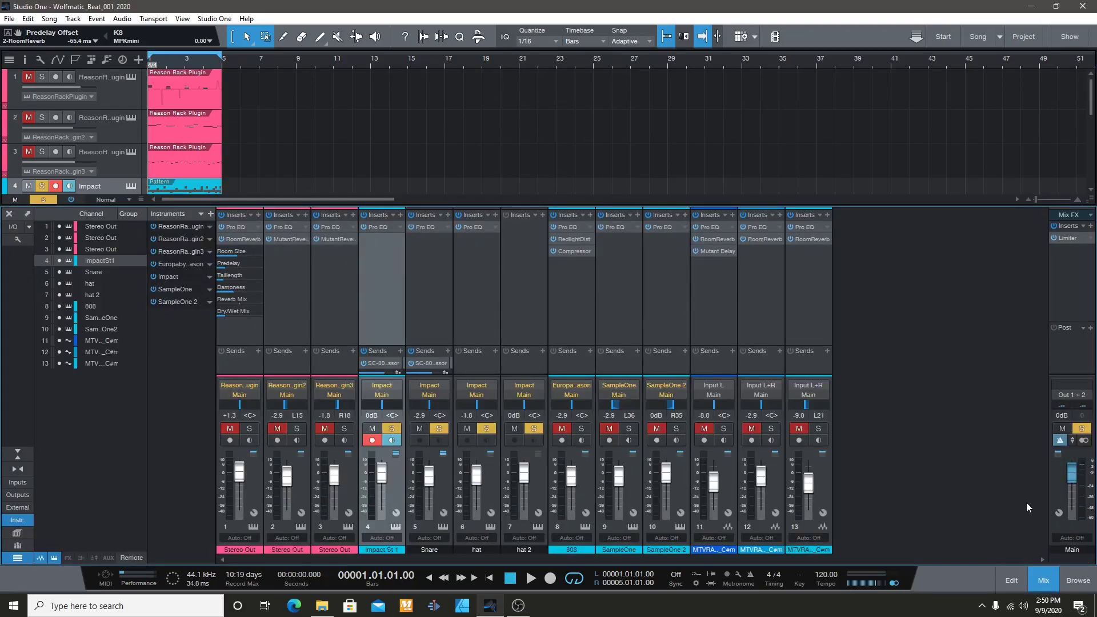
{"action": "left_click", "coordinate": [1041, 588]}
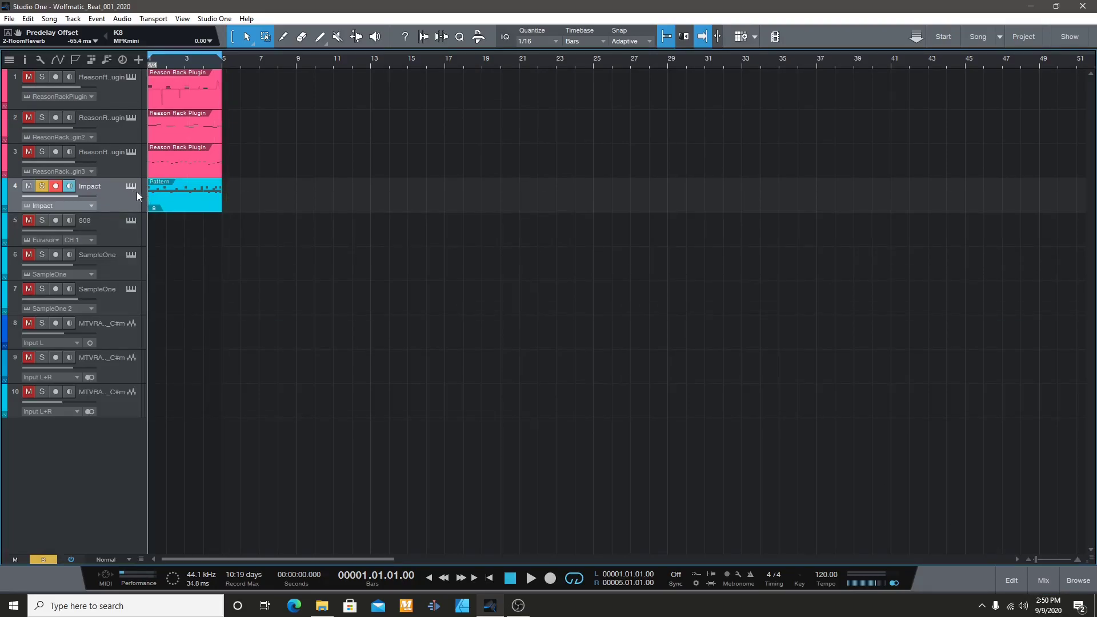
{"action": "double_click", "coordinate": [176, 208]}
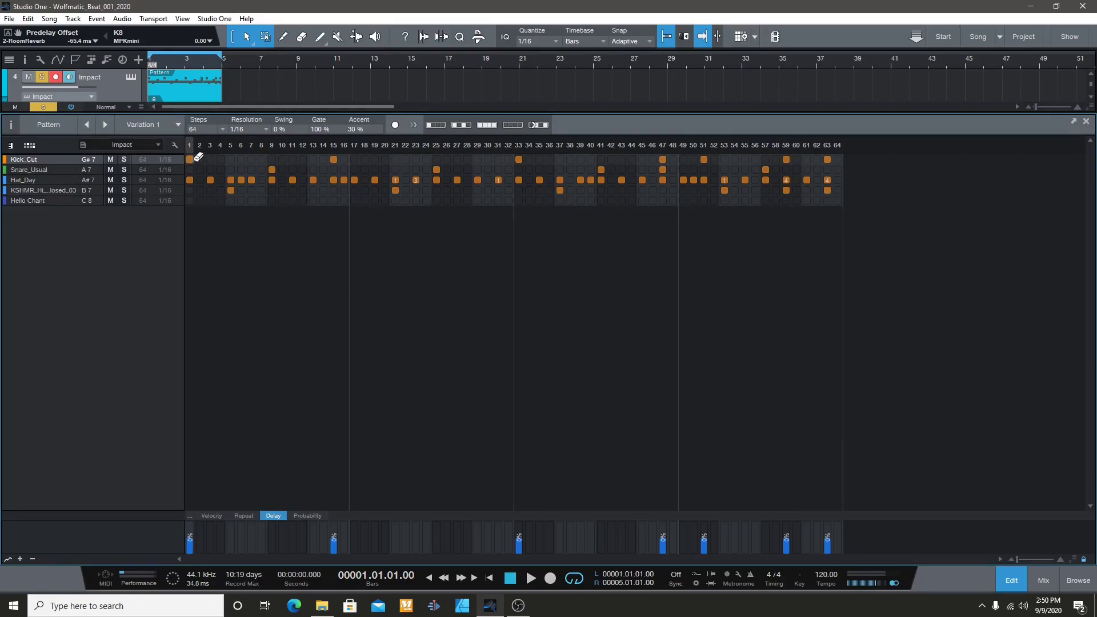
{"action": "key", "text": "space"}
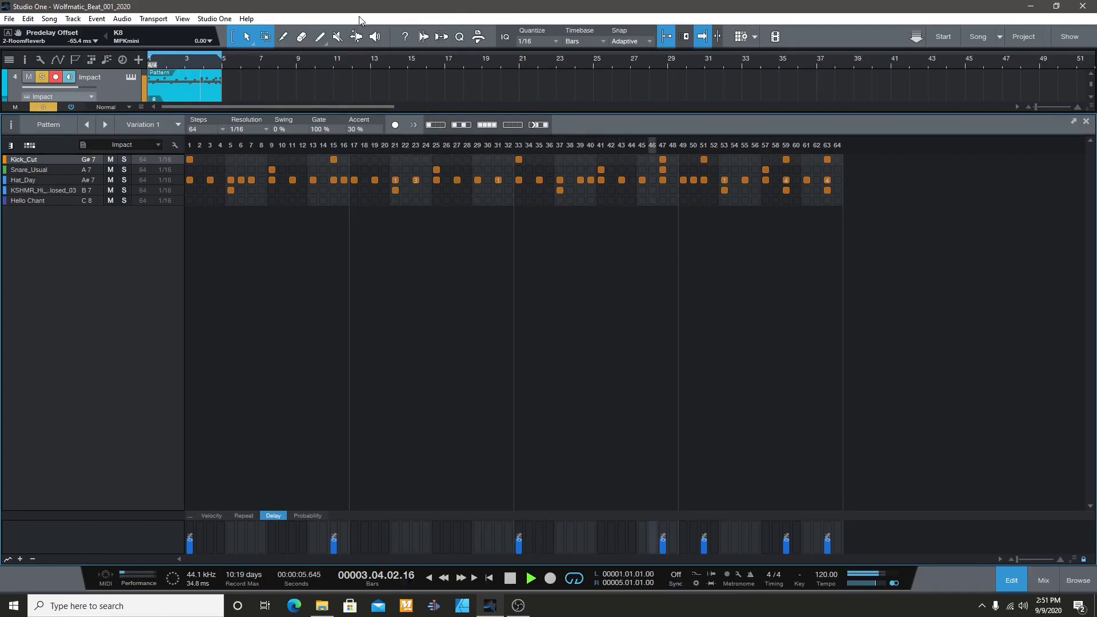
- Set the KSHMR hi-hat's delay to 15% on step 5 and to 13% on steps 37 and 53
{"action": "left_click", "coordinate": [35, 190]}
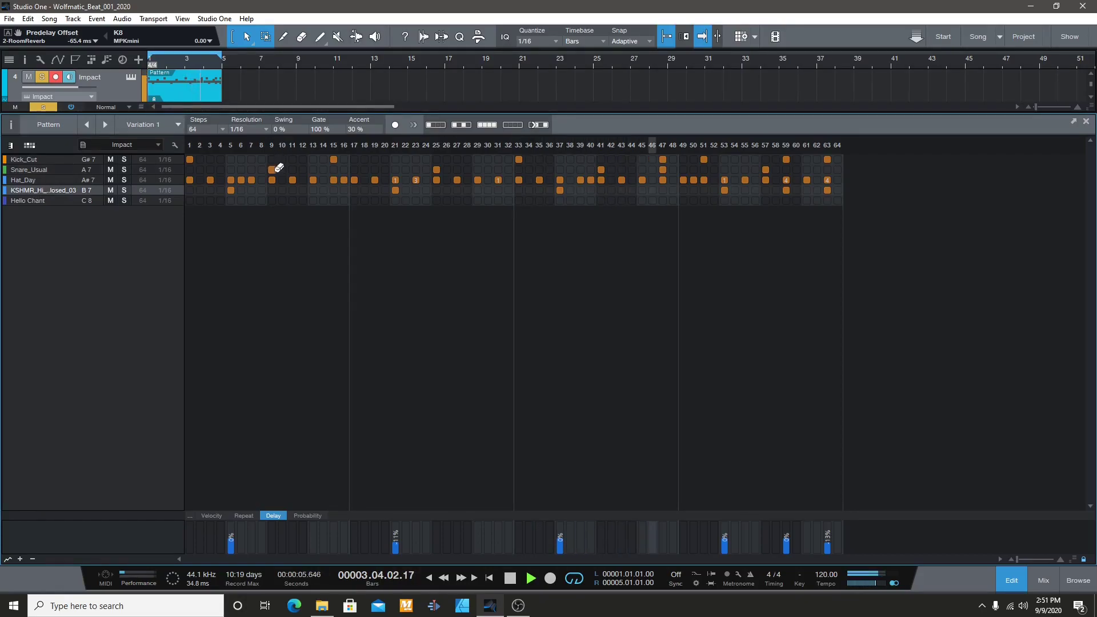
{"action": "left_click_drag", "start_coordinate": [231, 519], "coordinate": [244, 540]}
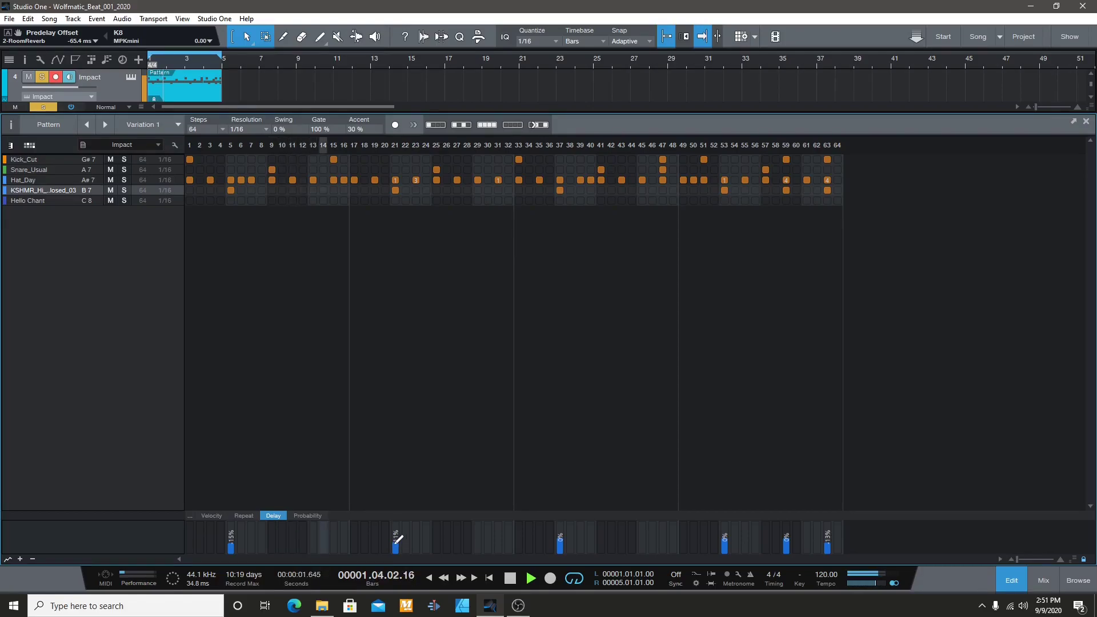
{"action": "left_click", "coordinate": [561, 539]}
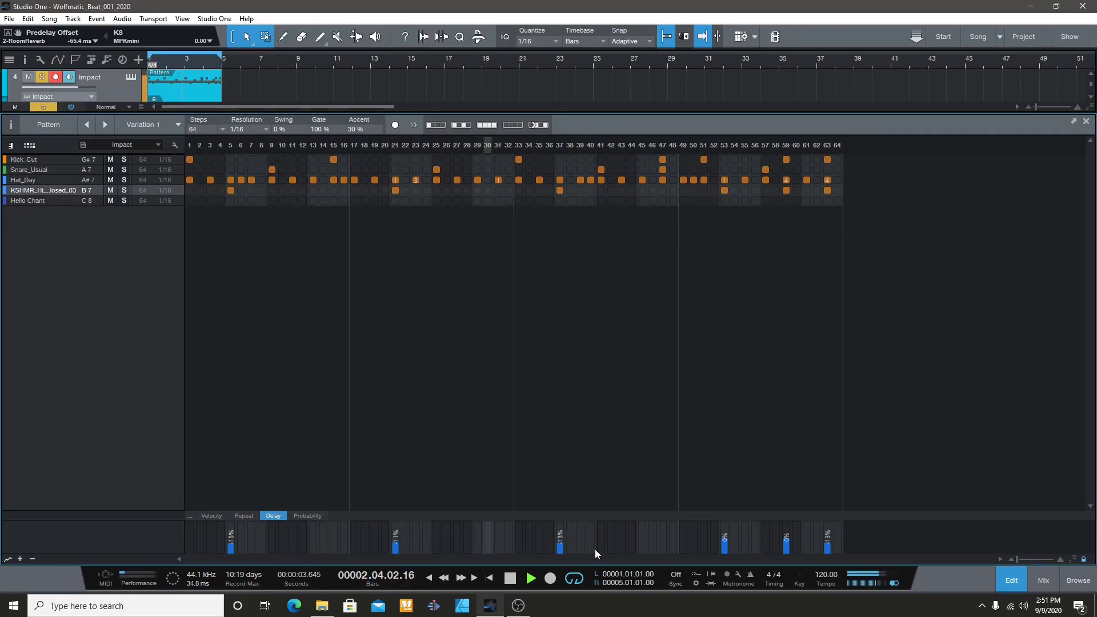
{"action": "left_click", "coordinate": [725, 539]}
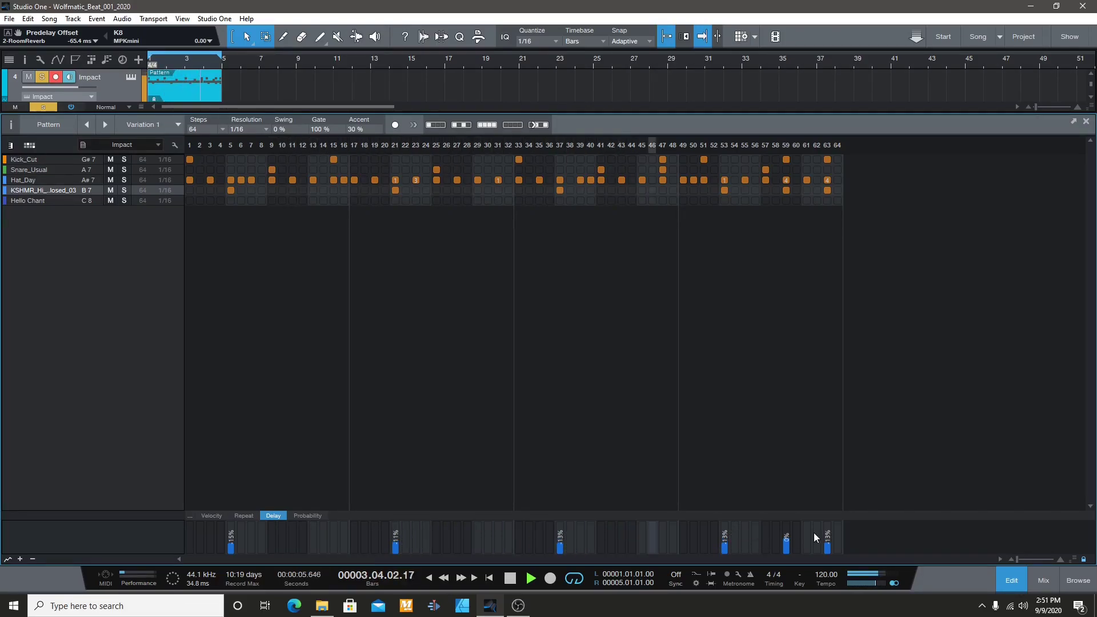
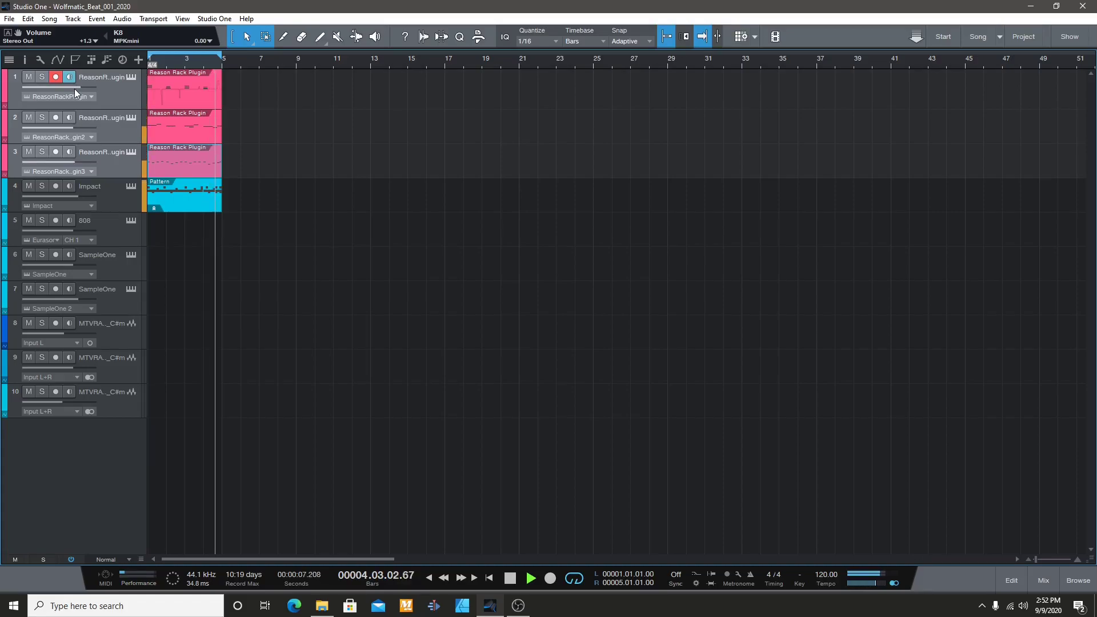
- Lower the volume of the three selected Reason Rack Plugin tracks together, bringing the first track to -0.8 dB
{"action": "left_click_drag", "start_coordinate": [74, 88], "coordinate": [81, 87]}
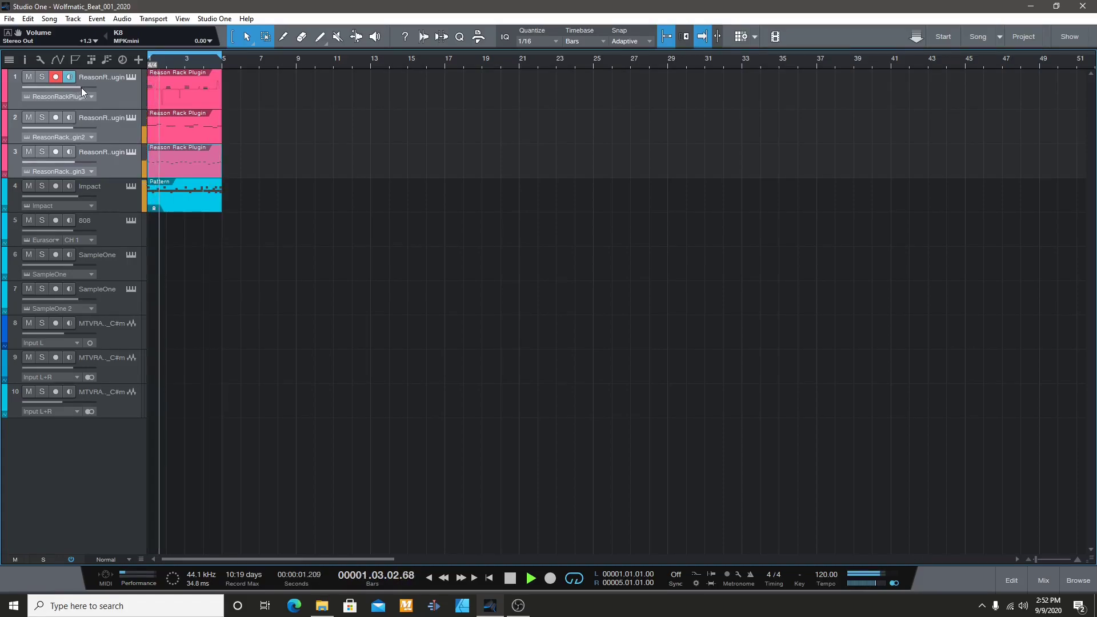
{"action": "left_click_drag", "start_coordinate": [81, 88], "coordinate": [76, 91]}
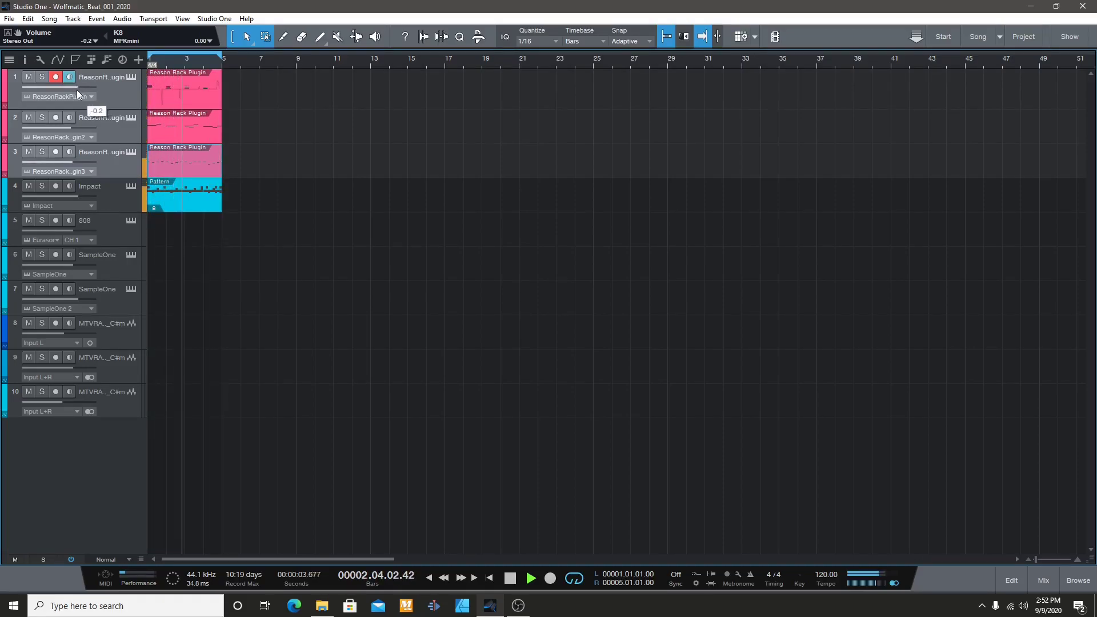
{"action": "left_click", "coordinate": [117, 130]}
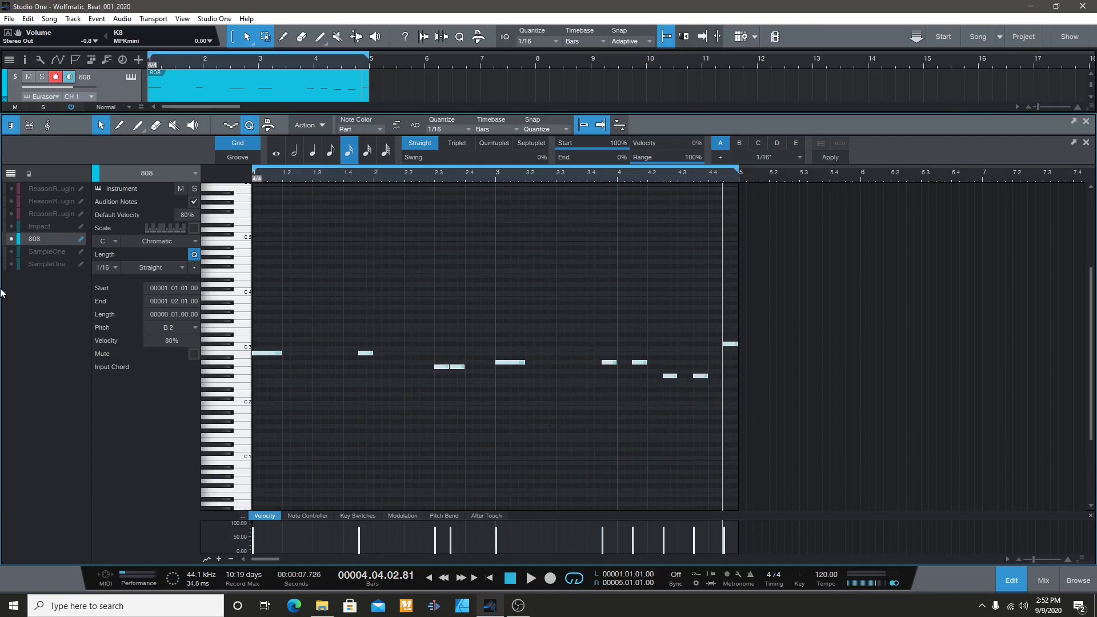
- Try the 808 notes one octave higher in solo against the first track's chord notes, and transpose them back down
{"action": "left_click", "coordinate": [12, 190]}
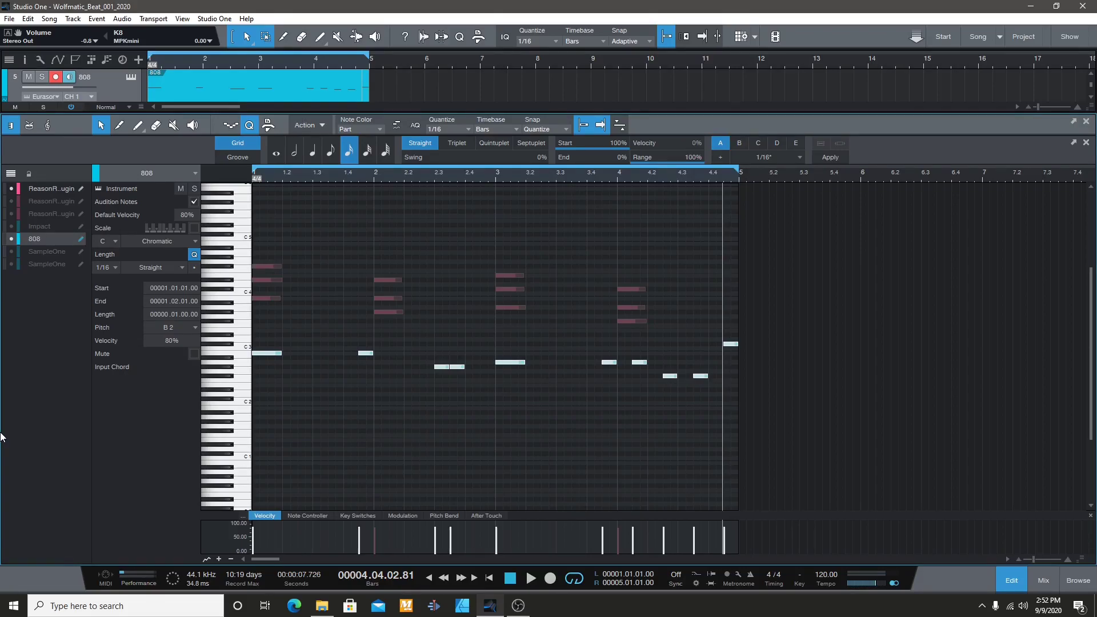
{"action": "key", "text": "shift+Up"}
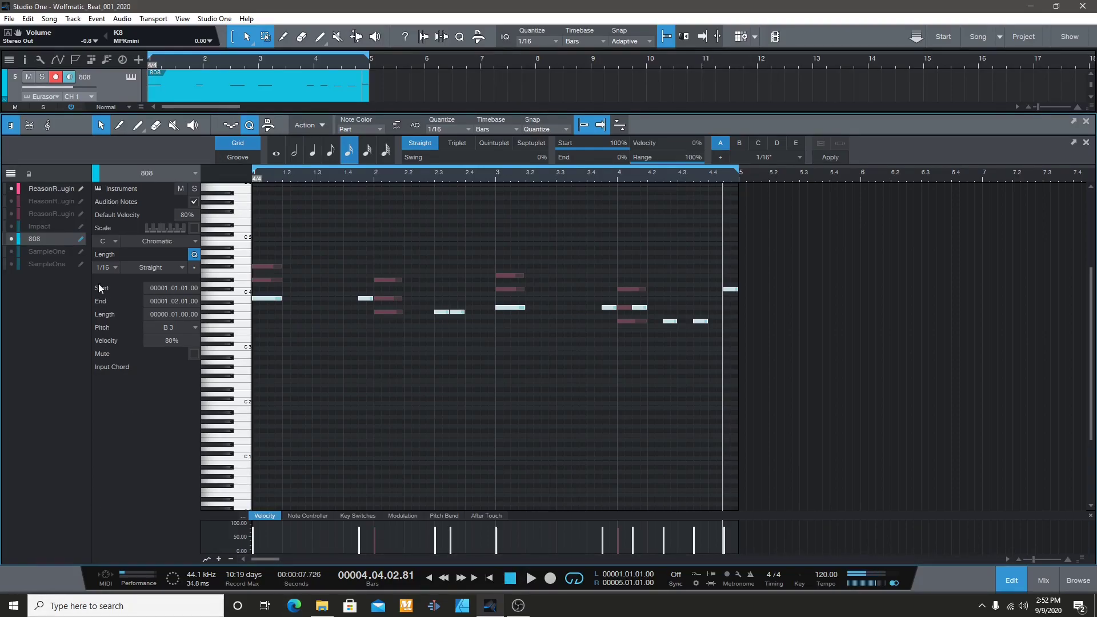
{"action": "left_click", "coordinate": [194, 189]}
{"action": "key", "text": "space"}
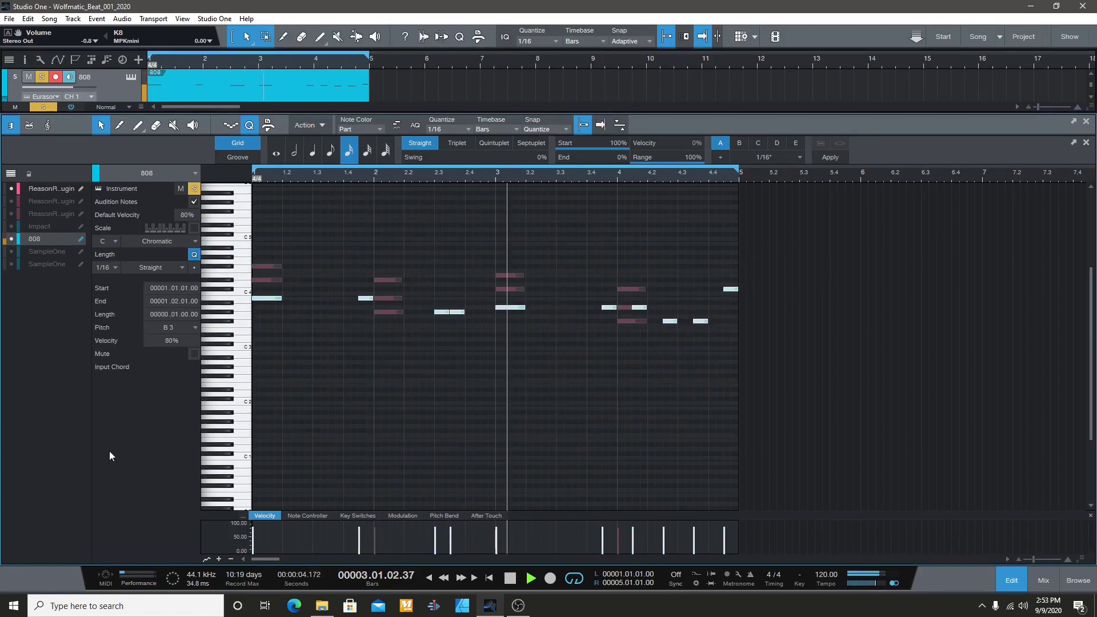
{"action": "key", "text": "shift+Down"}
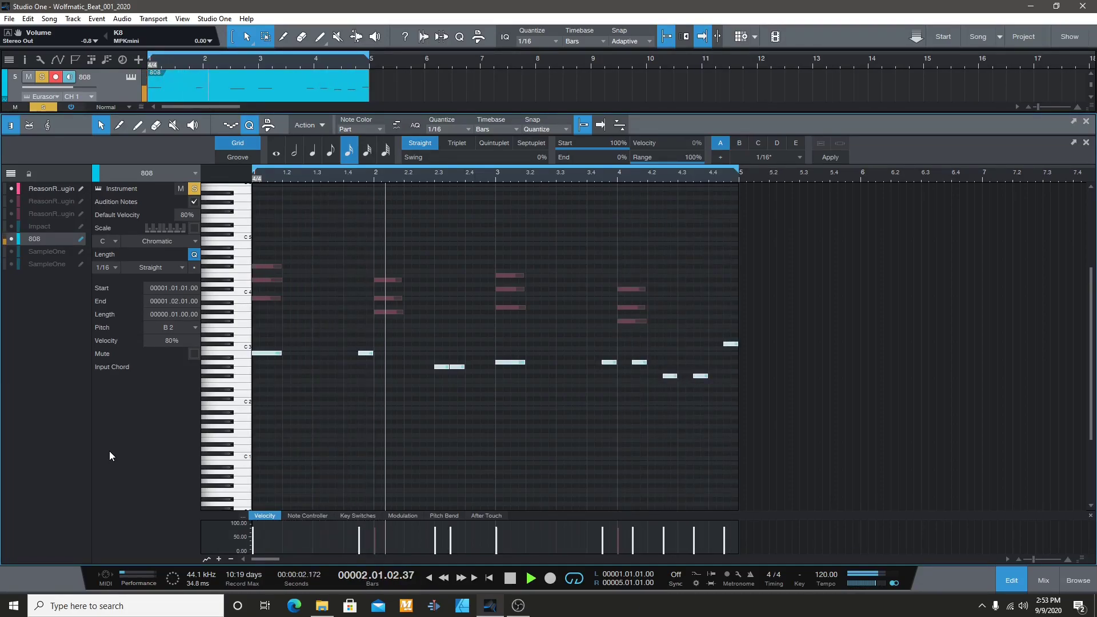
- Try the 808 notes one octave lower during playback, transpose them back up, and return to the arrangement
{"action": "key", "text": "shift+Down"}
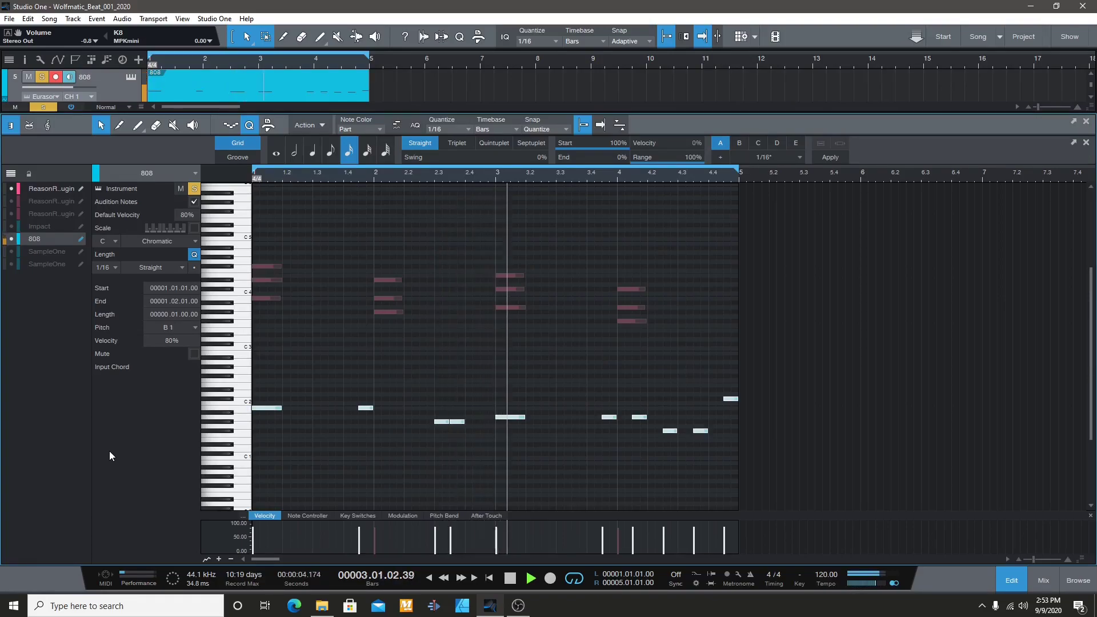
{"action": "key", "text": "shift+Up"}
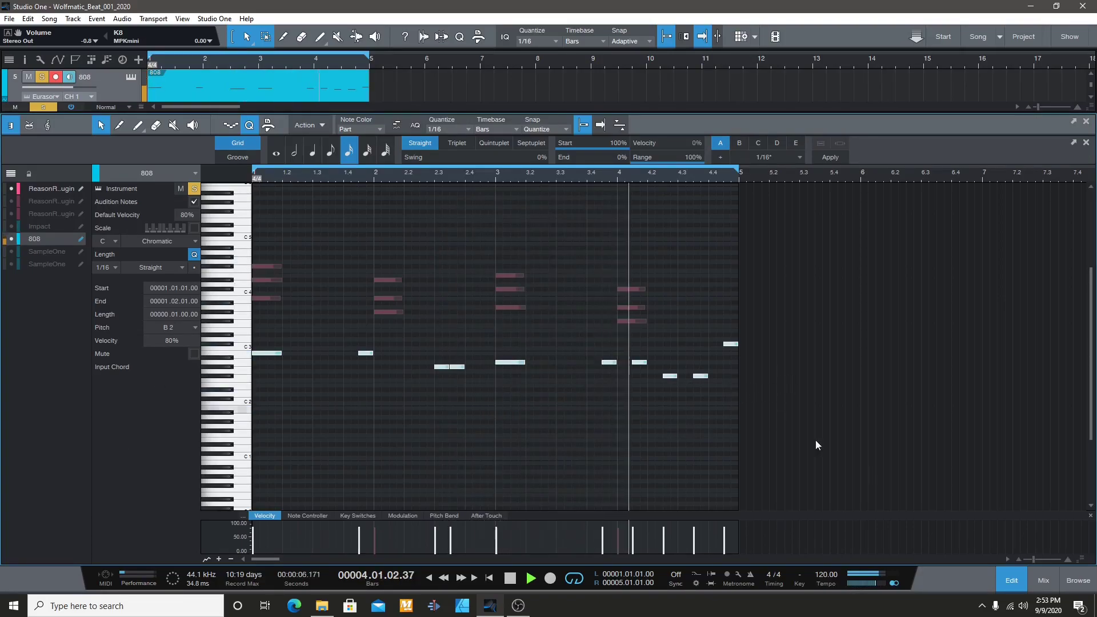
{"action": "left_click", "coordinate": [1009, 579]}
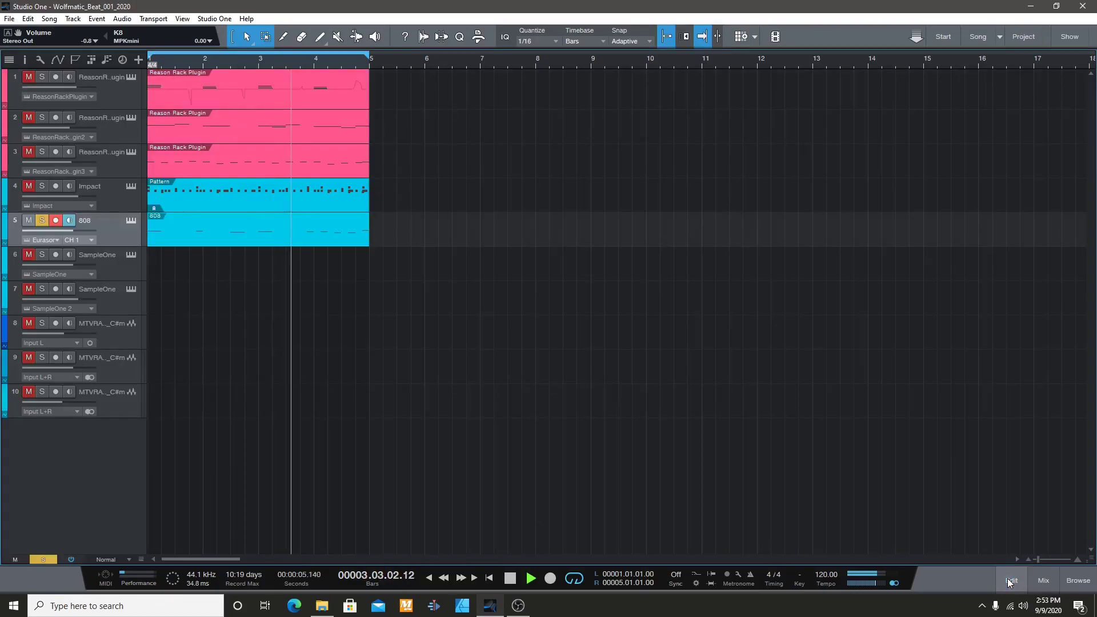
- Examine the 808 track's Europa instrument and the Reason Rack Plugin devices of the third, second and first tracks
{"action": "left_click", "coordinate": [130, 220]}
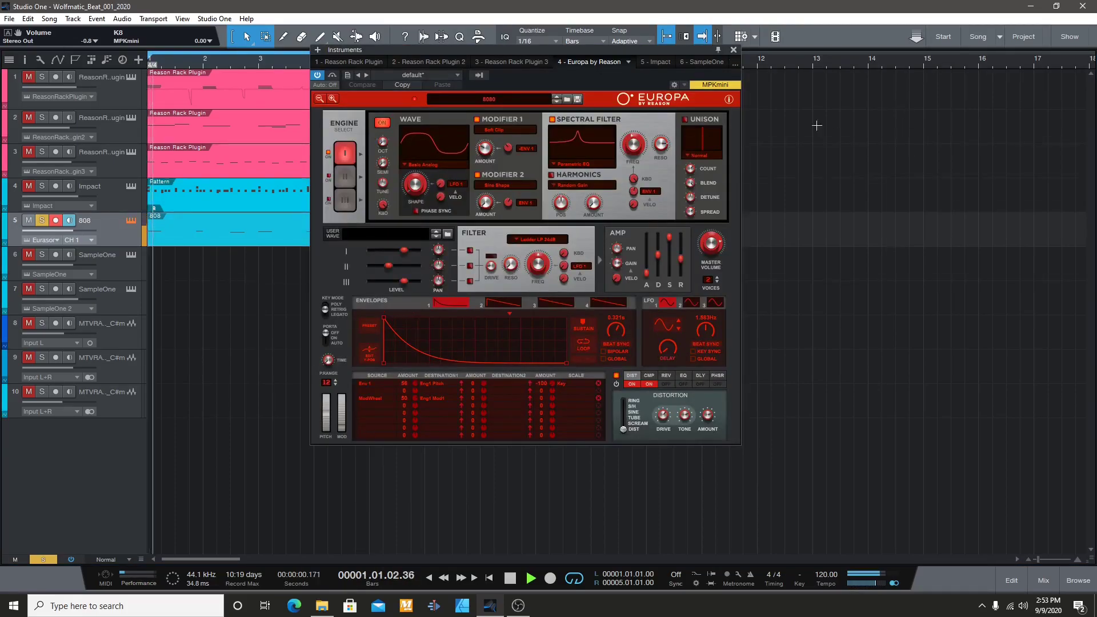
{"action": "left_click", "coordinate": [734, 50]}
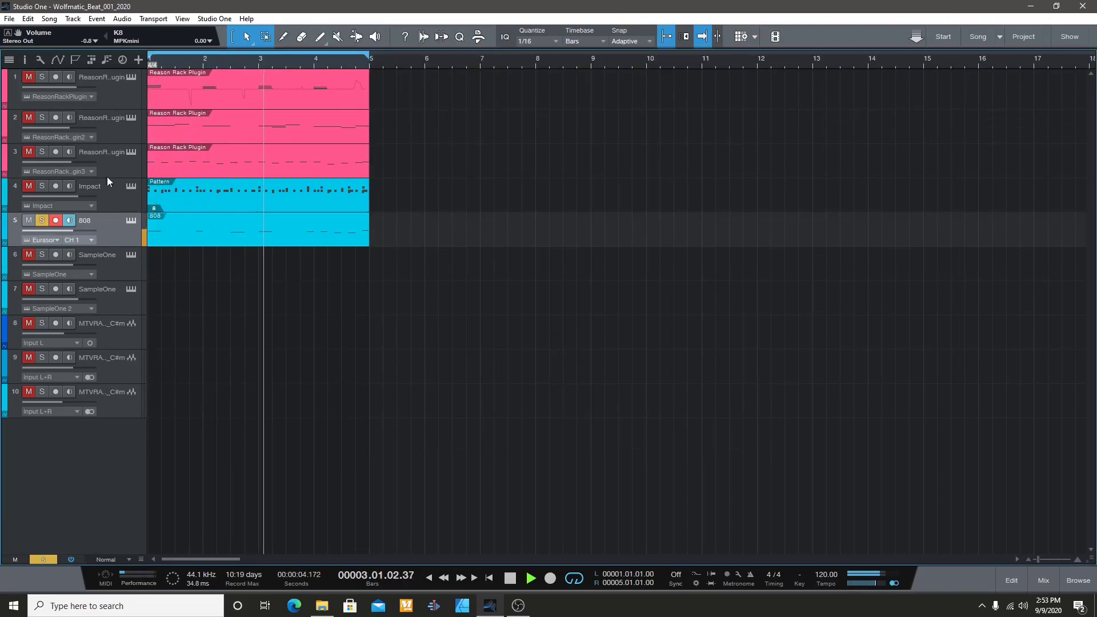
{"action": "left_click", "coordinate": [131, 151]}
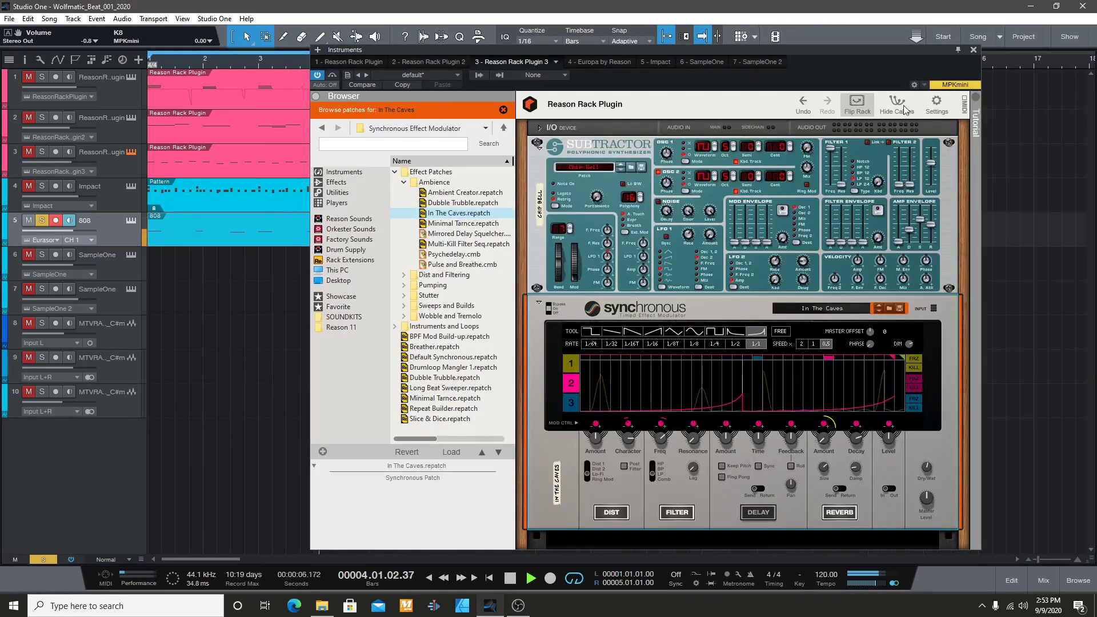
{"action": "left_click", "coordinate": [974, 50]}
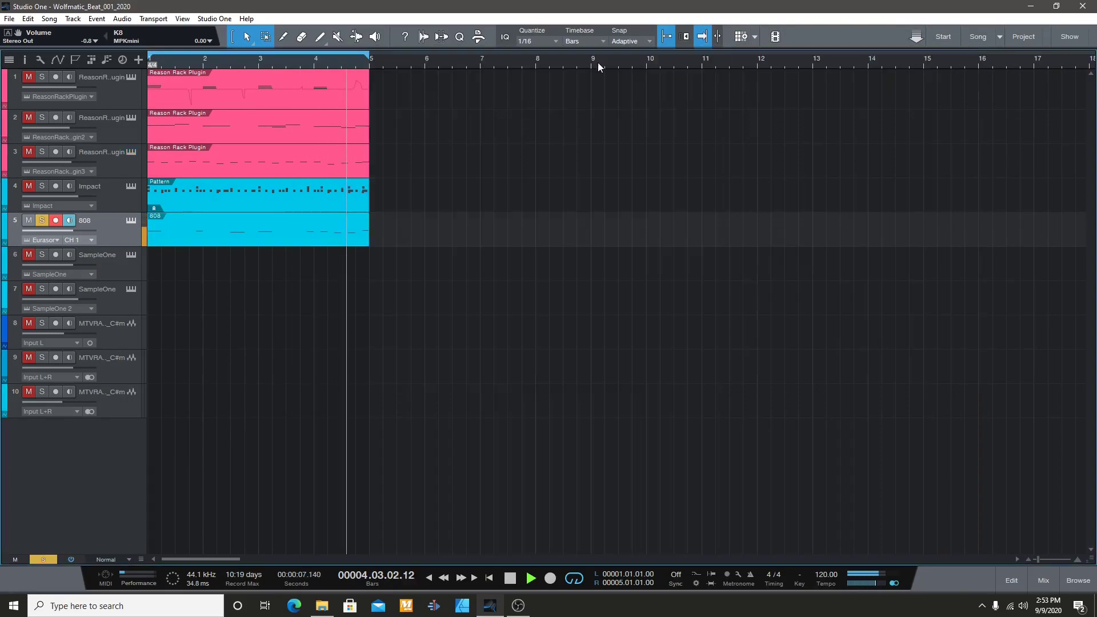
{"action": "left_click", "coordinate": [133, 117]}
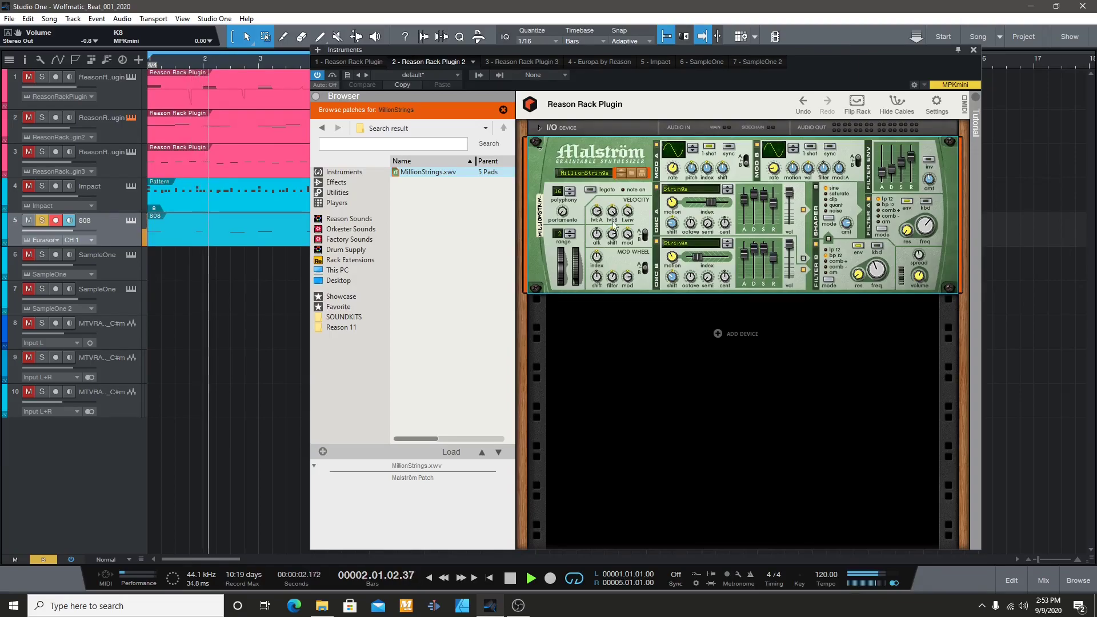
{"action": "left_click", "coordinate": [974, 50]}
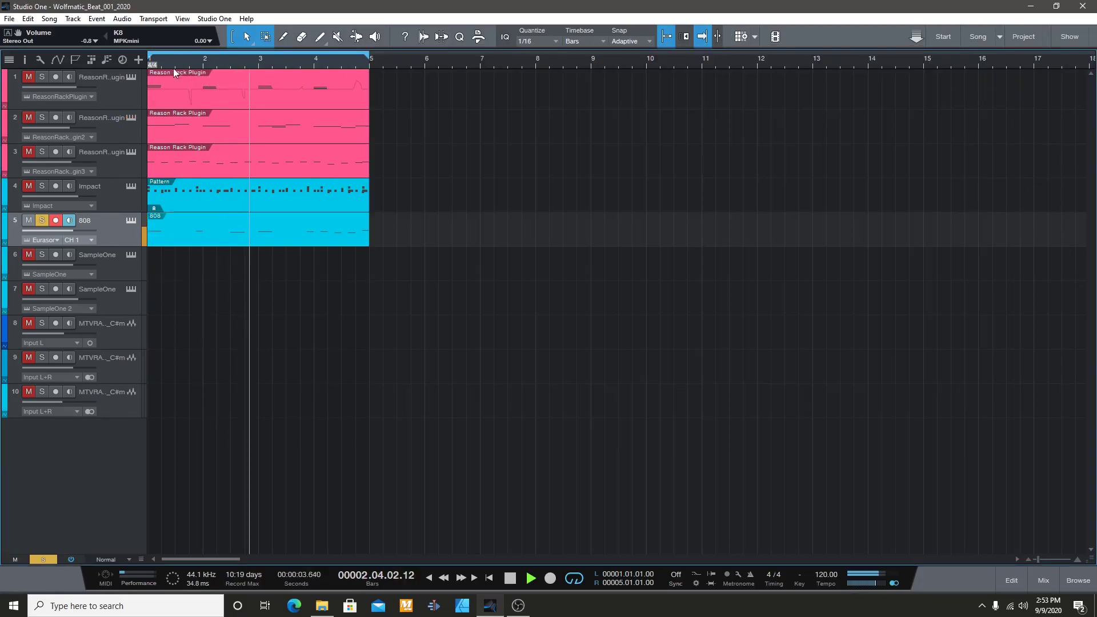
{"action": "left_click", "coordinate": [131, 76]}
{"action": "left_click", "coordinate": [747, 81]}
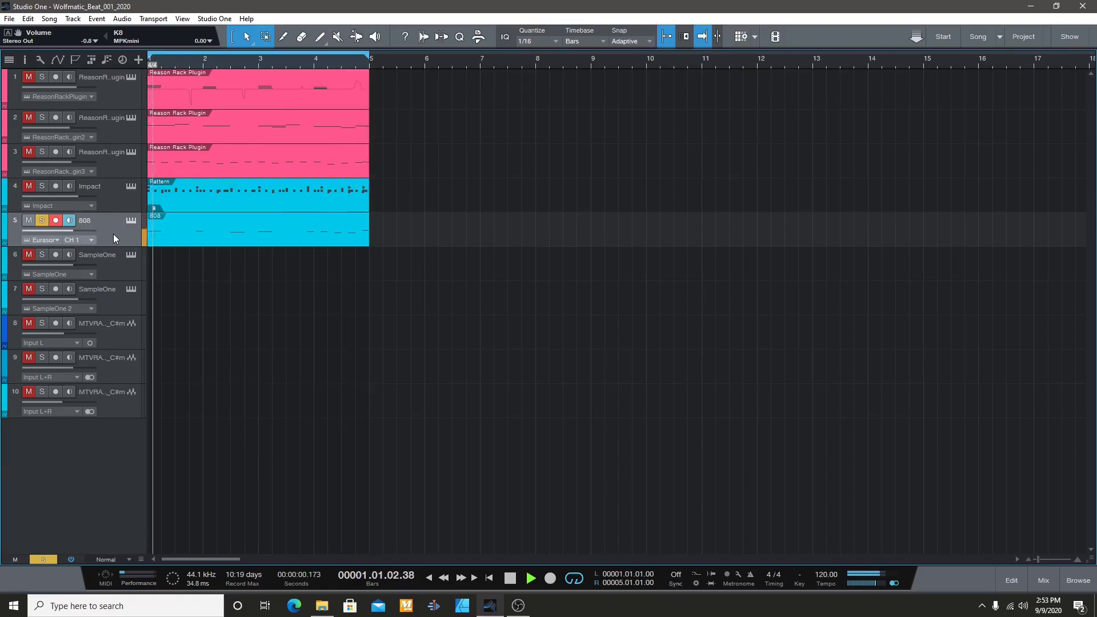
- Move the 808 track above the Impact track, and turn off its solo to listen to it with all other parts
{"action": "left_click_drag", "start_coordinate": [109, 186], "coordinate": [108, 186]}
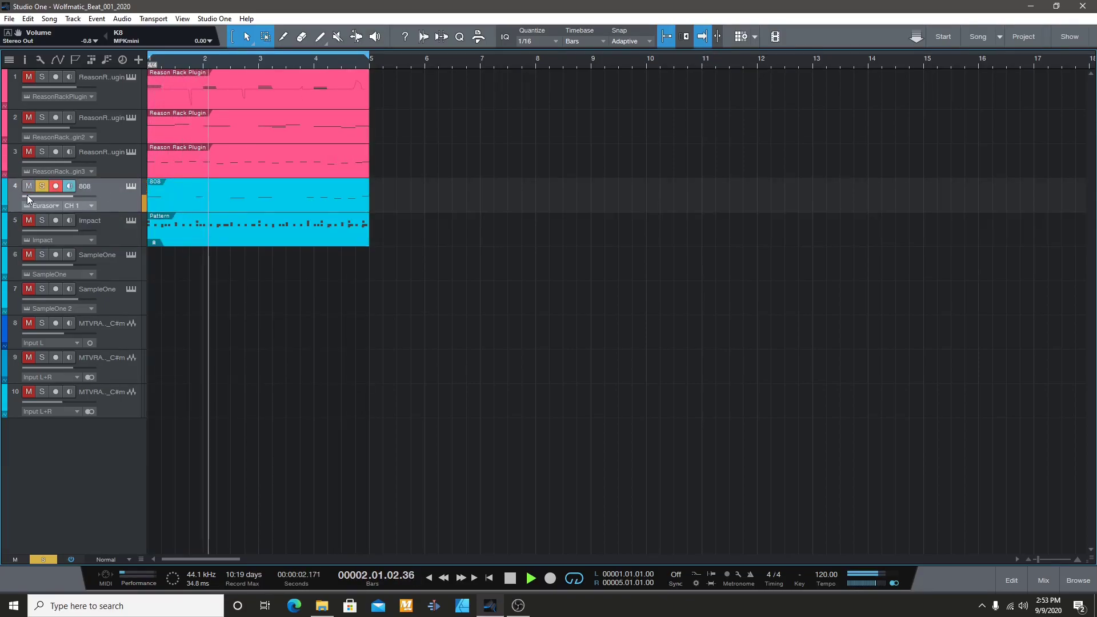
{"action": "left_click", "coordinate": [42, 185]}
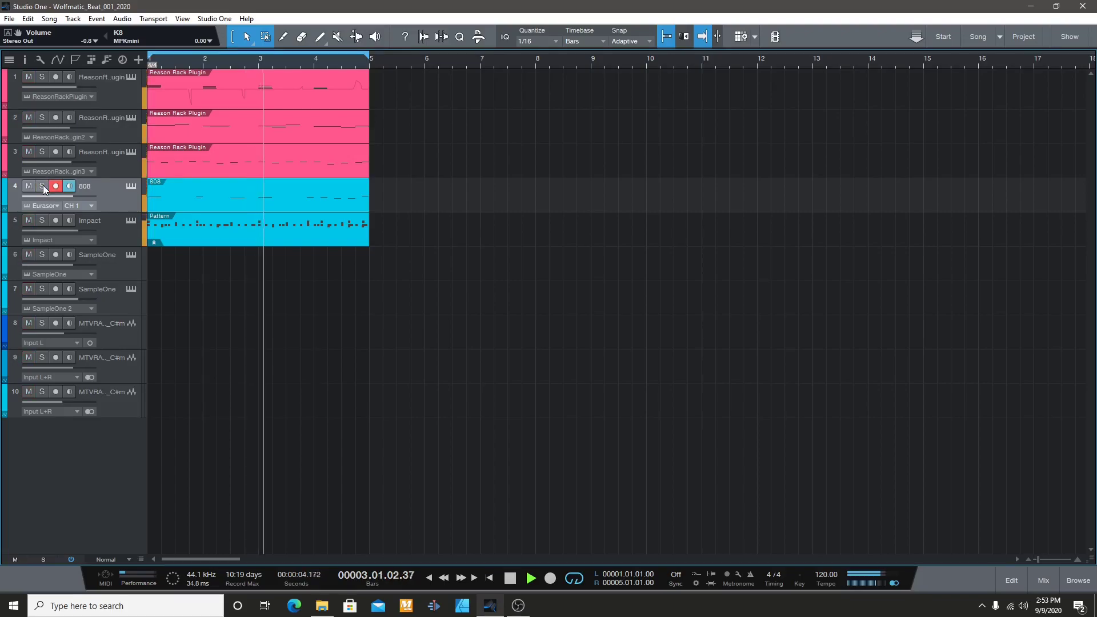
{"action": "mouse_move", "coordinate": [70, 201]}
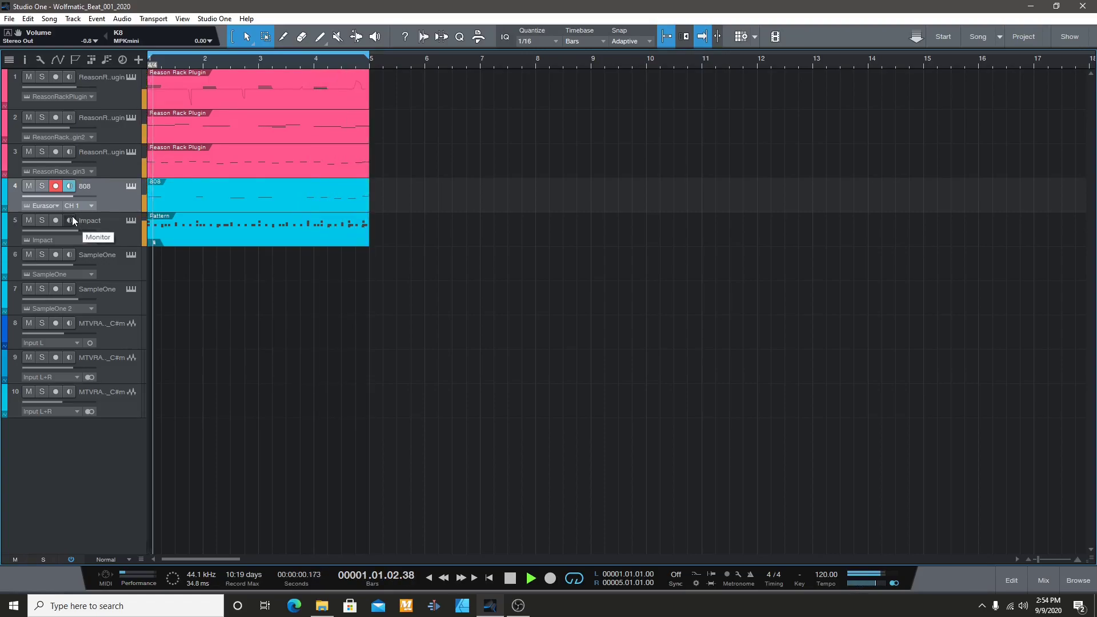
{"action": "key", "text": "space"}
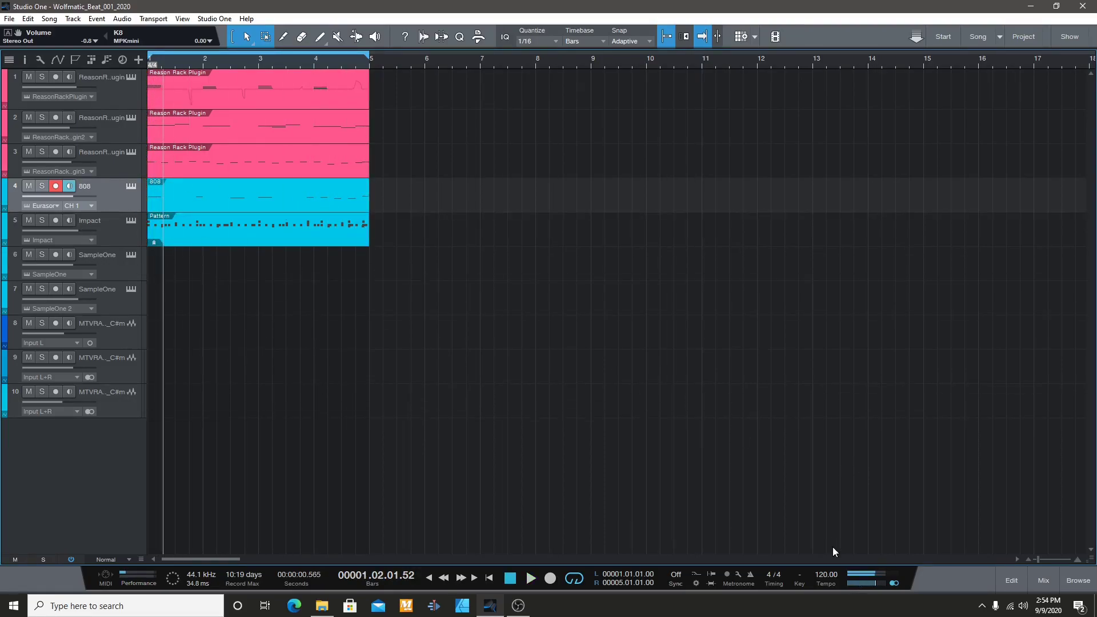
- View the channel levels and inserts in the mixer, and return to the arrangement
{"action": "left_click", "coordinate": [1057, 582]}
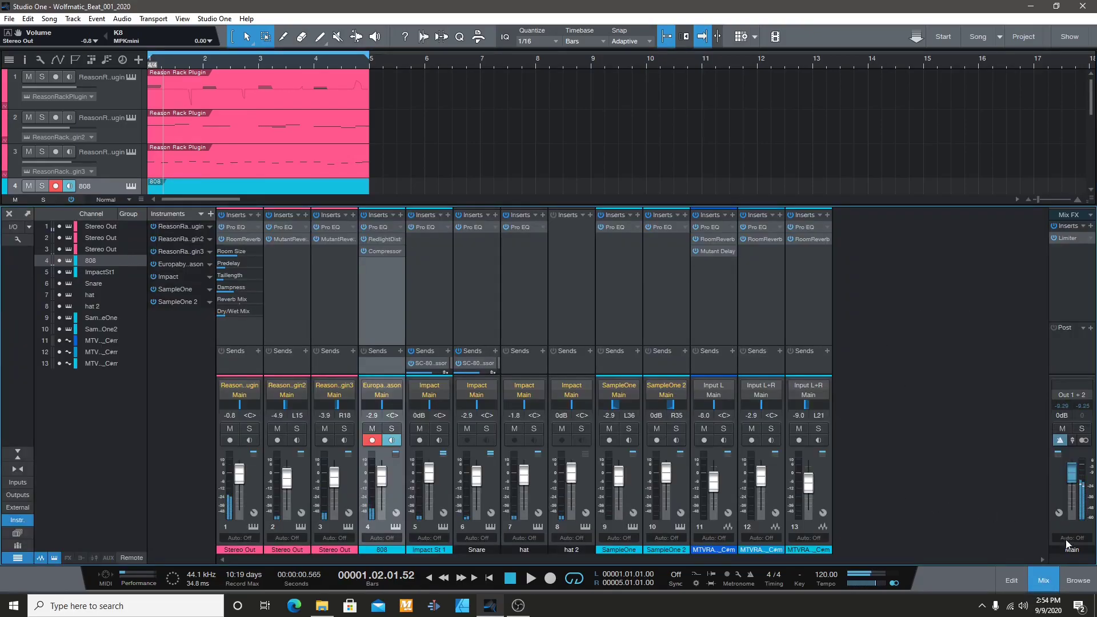
{"action": "left_click", "coordinate": [1044, 579]}
{"action": "left_click", "coordinate": [510, 579]}
- Listen to the two SampleOne parts in solo, and turn off both solos to hear them with the full beat
{"action": "left_click", "coordinate": [531, 578]}
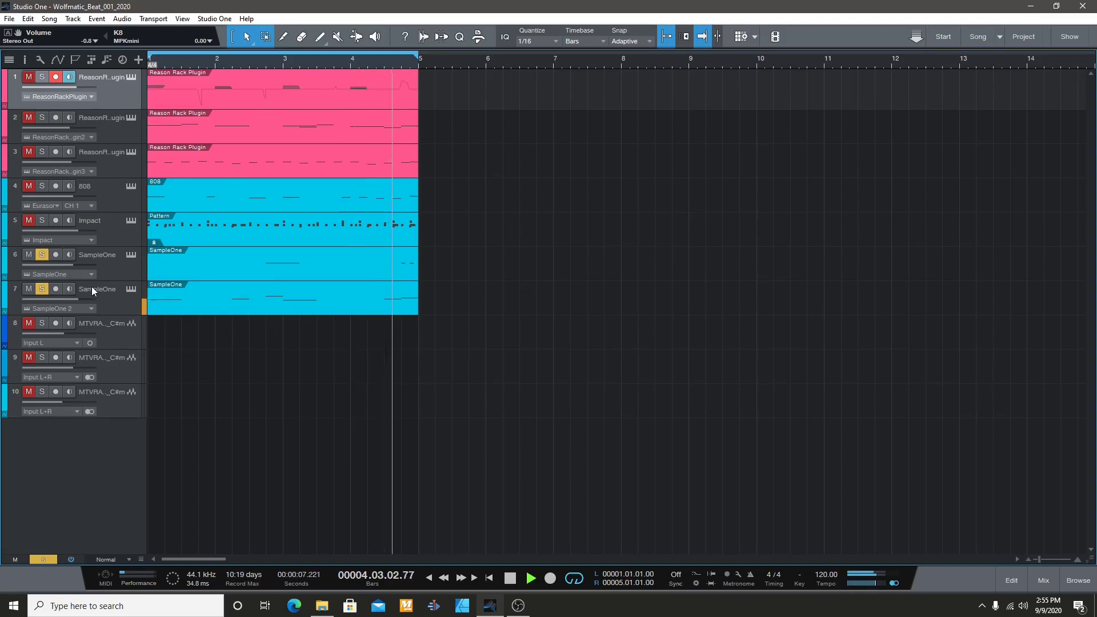
{"action": "mouse_move", "coordinate": [91, 264]}
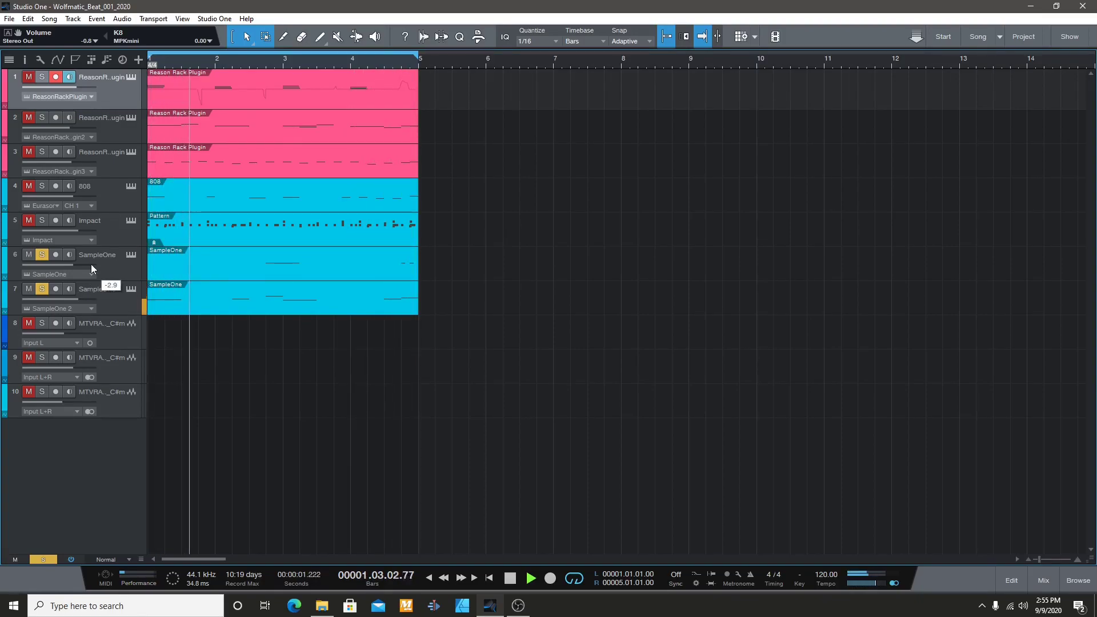
{"action": "left_click", "coordinate": [42, 255]}
{"action": "left_click", "coordinate": [43, 289]}
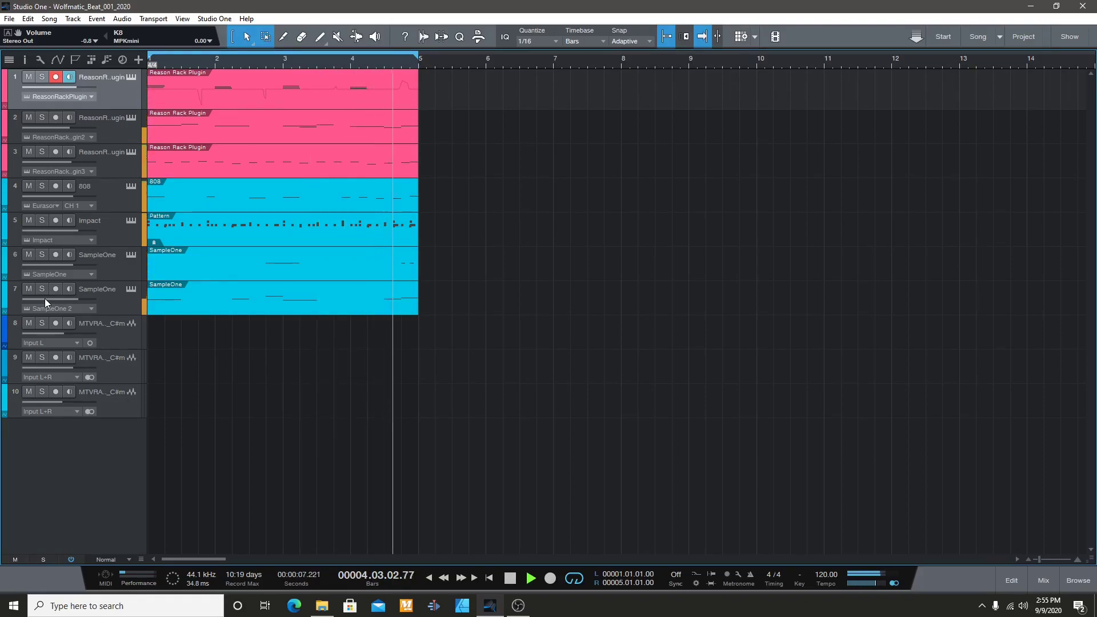
- Play the beat together with the MTVRA_140 phonk vocal on track 8, and view the vocal channel's inserts in the mixer
{"action": "key", "text": "space"}
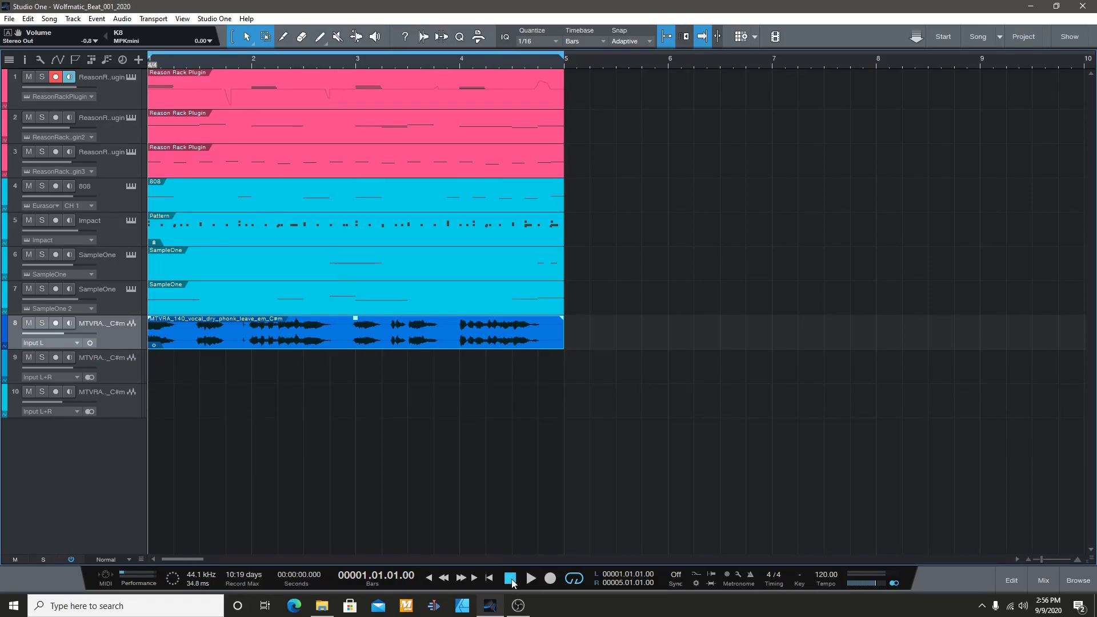
{"action": "left_click", "coordinate": [531, 578]}
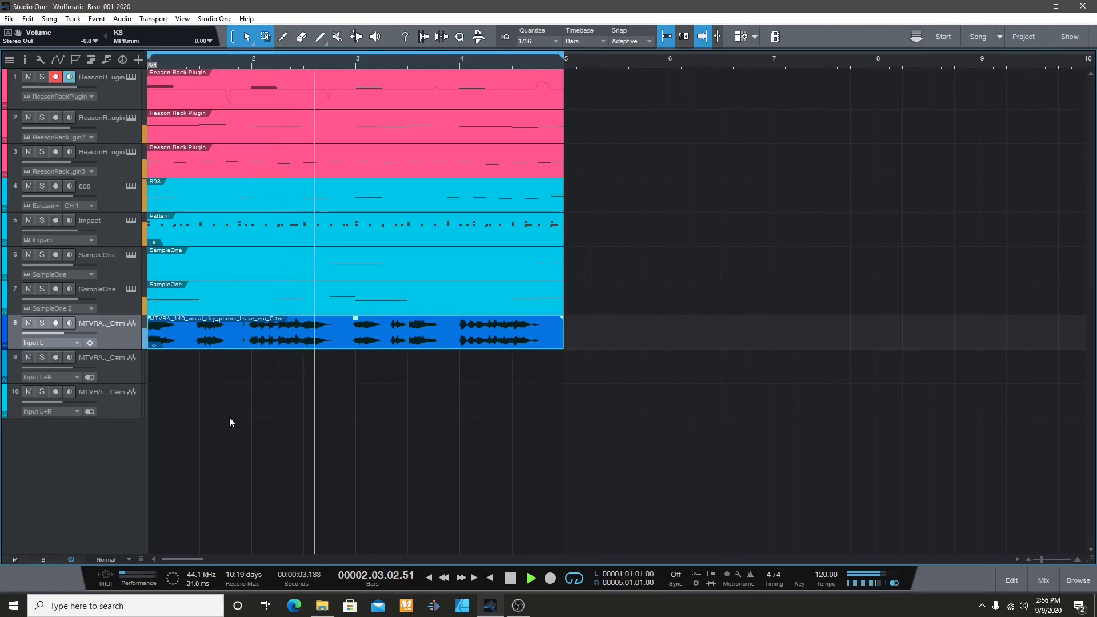
{"action": "left_click", "coordinate": [1044, 580]}
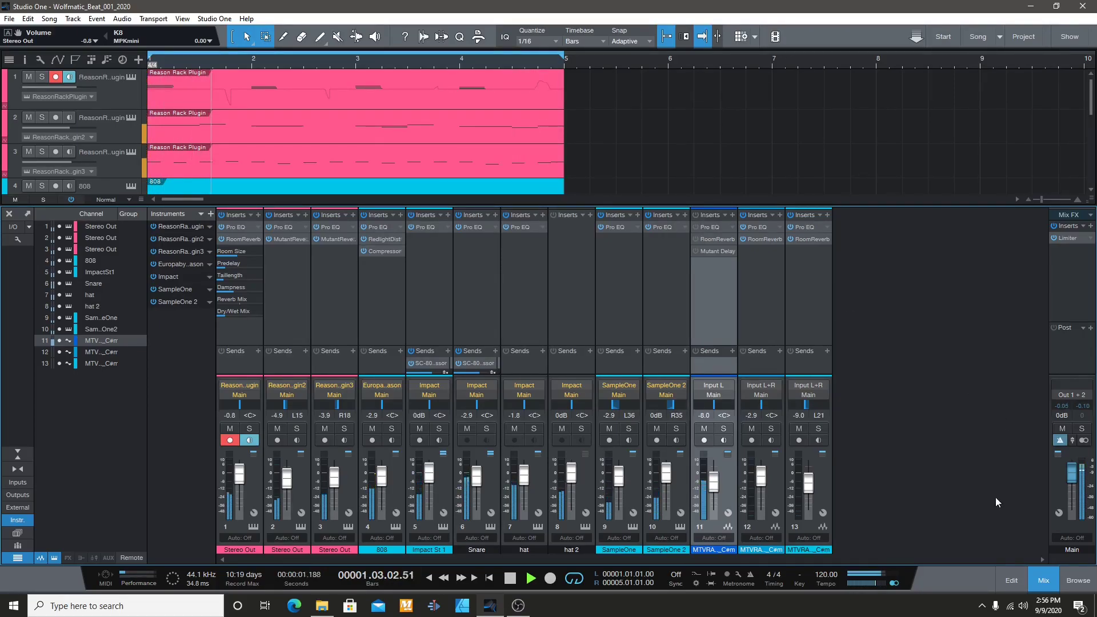
{"action": "left_click", "coordinate": [1046, 582]}
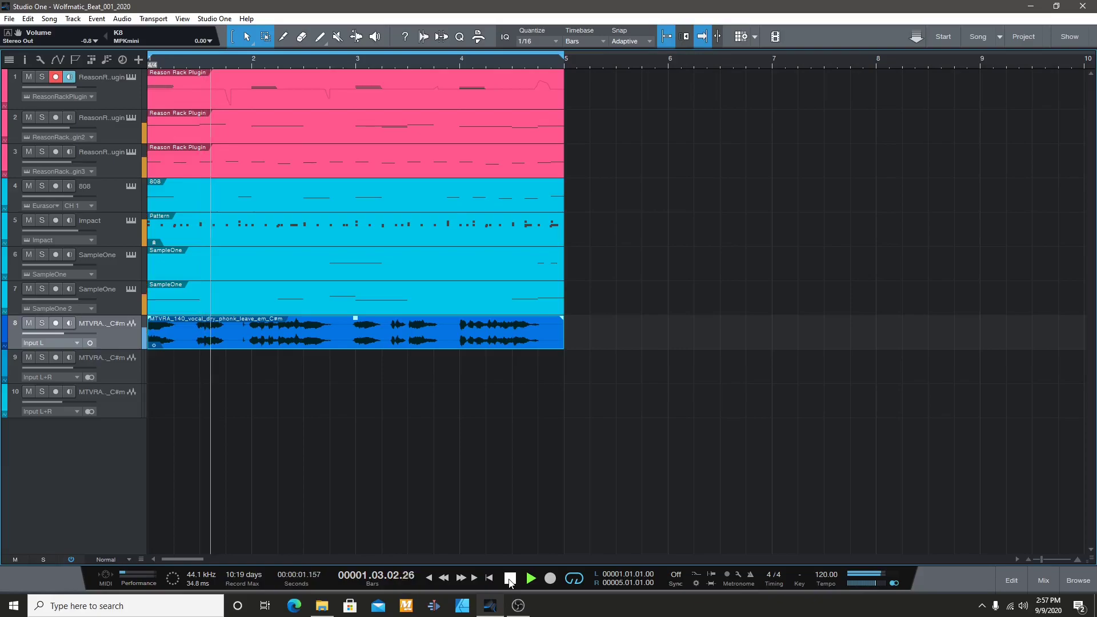
- Turn on the vocal channel's Pro EQ, RoomReverb and Mutant Delay inserts, return to the full arrangement, and stop playback
{"action": "left_click", "coordinate": [1044, 580]}
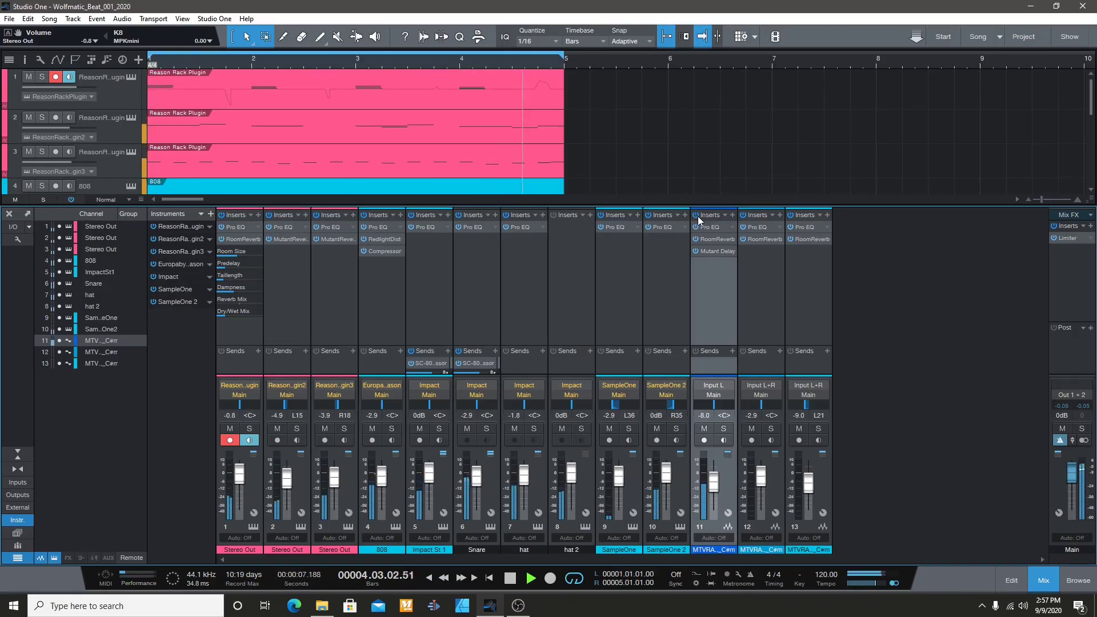
{"action": "left_click", "coordinate": [1042, 582]}
{"action": "key", "text": "space"}
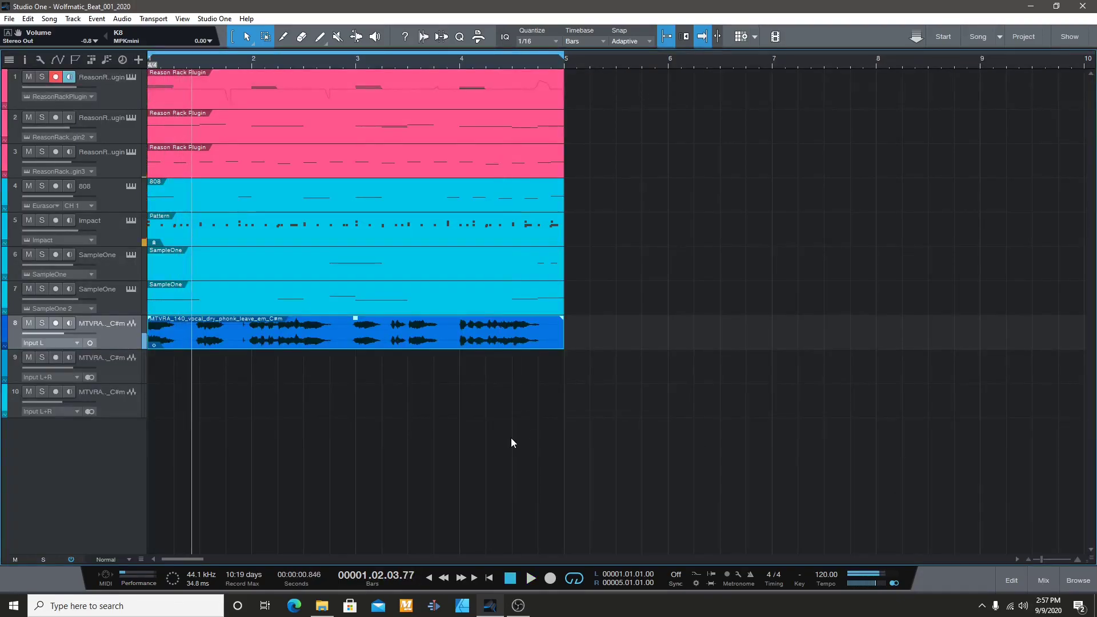